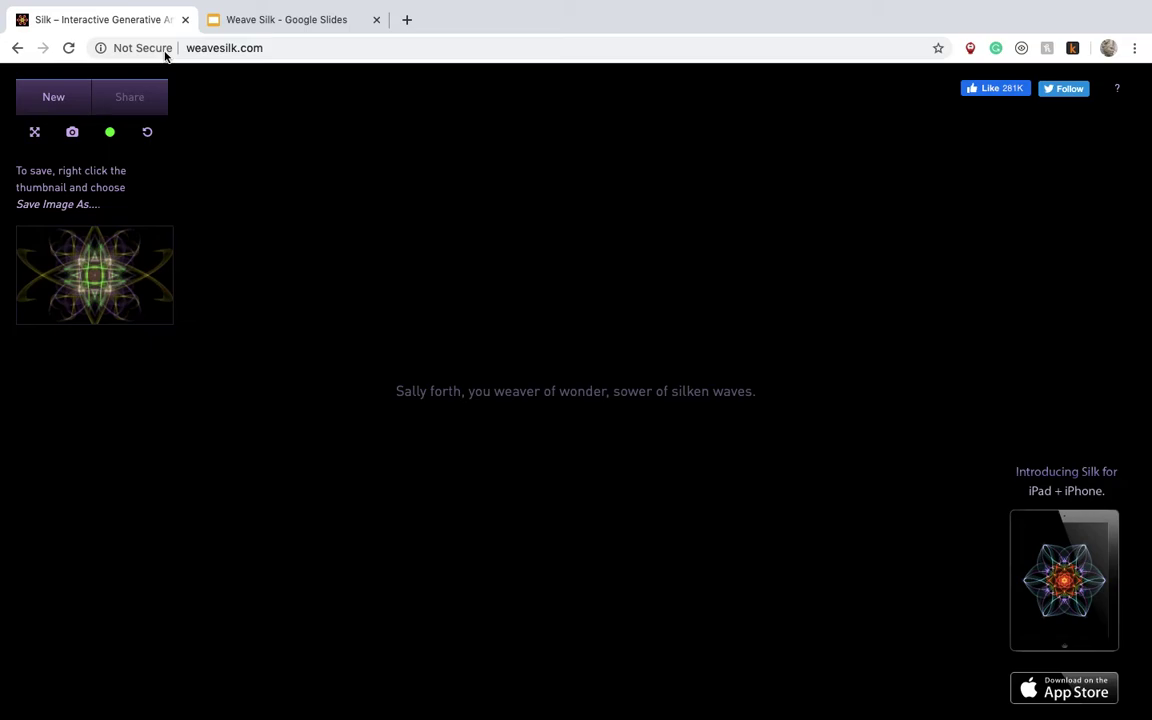
Switch to the Weave Silk presentation and view the title, Assignment #1 and #2 slides
click(279, 25)
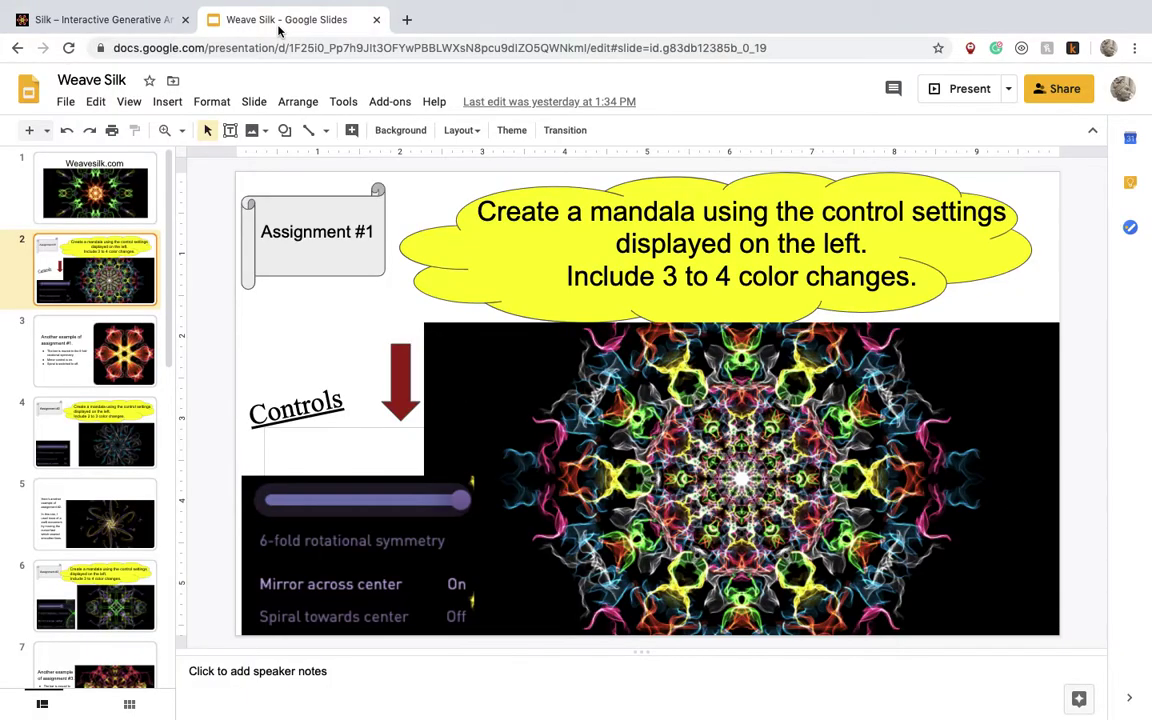
click(105, 178)
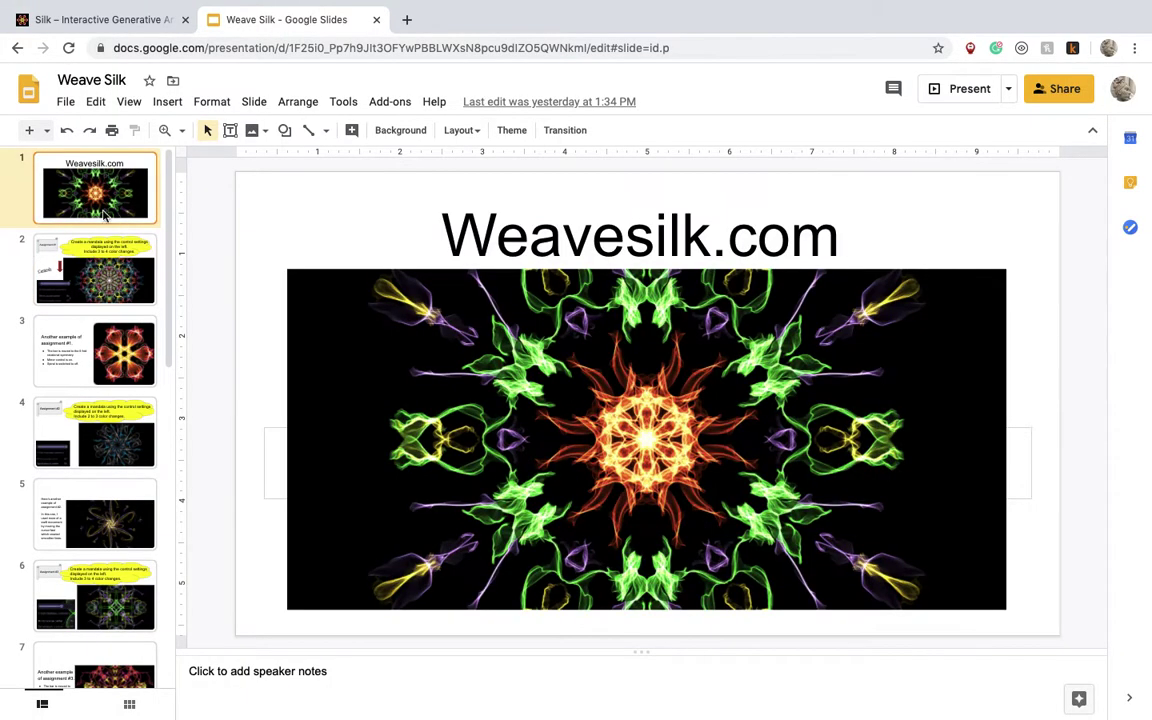
click(127, 252)
scroll(105, 355, down, 1)
scroll(105, 355, down, 2)
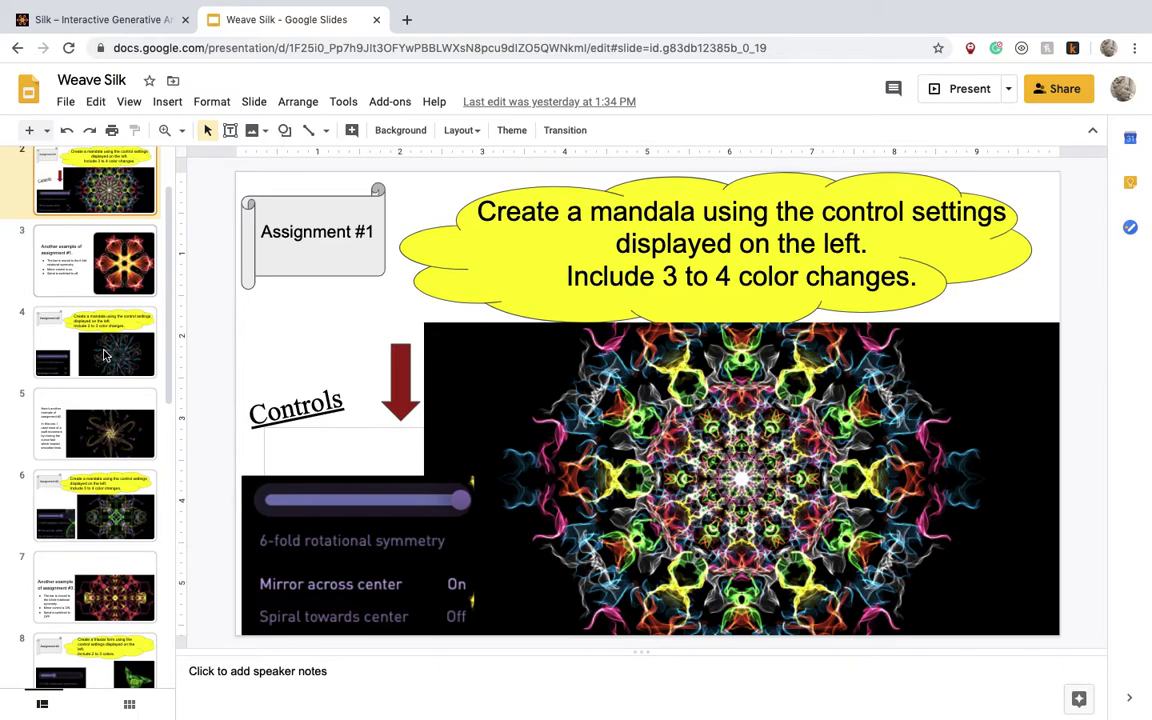
click(105, 355)
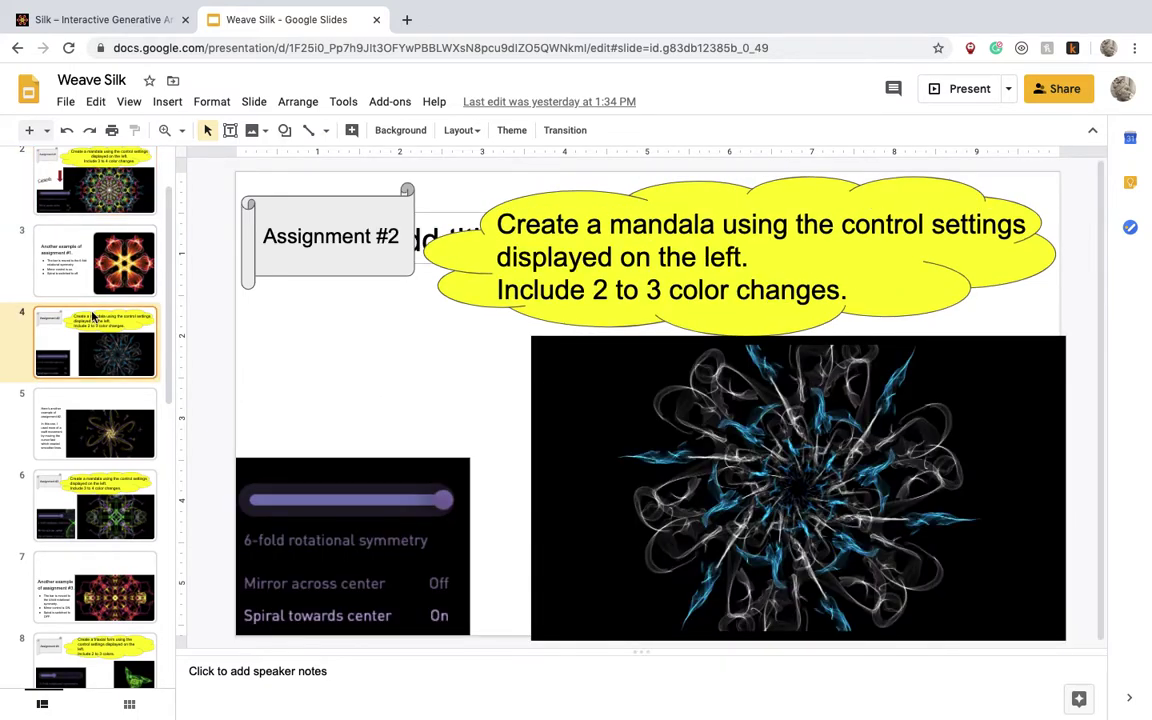
Look at the Assignment #8 slide, then revisit the Assignment #1 and #2 examples
scroll(108, 250, down, 4)
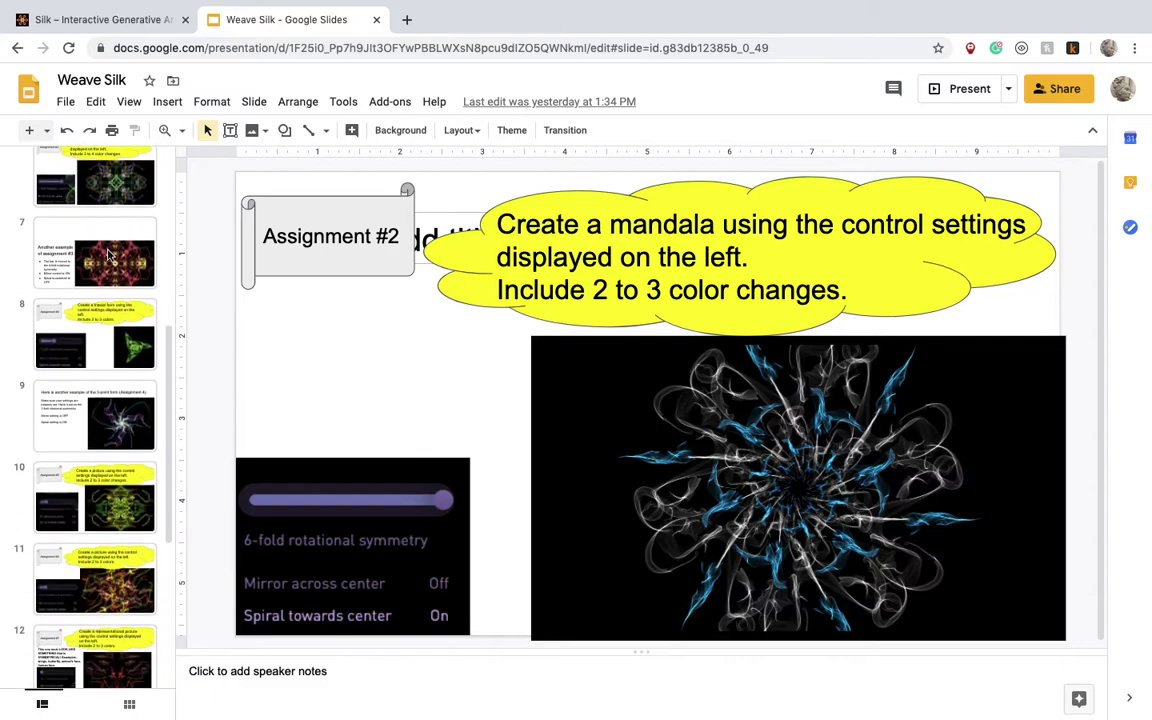
scroll(110, 255, down, 4)
click(96, 492)
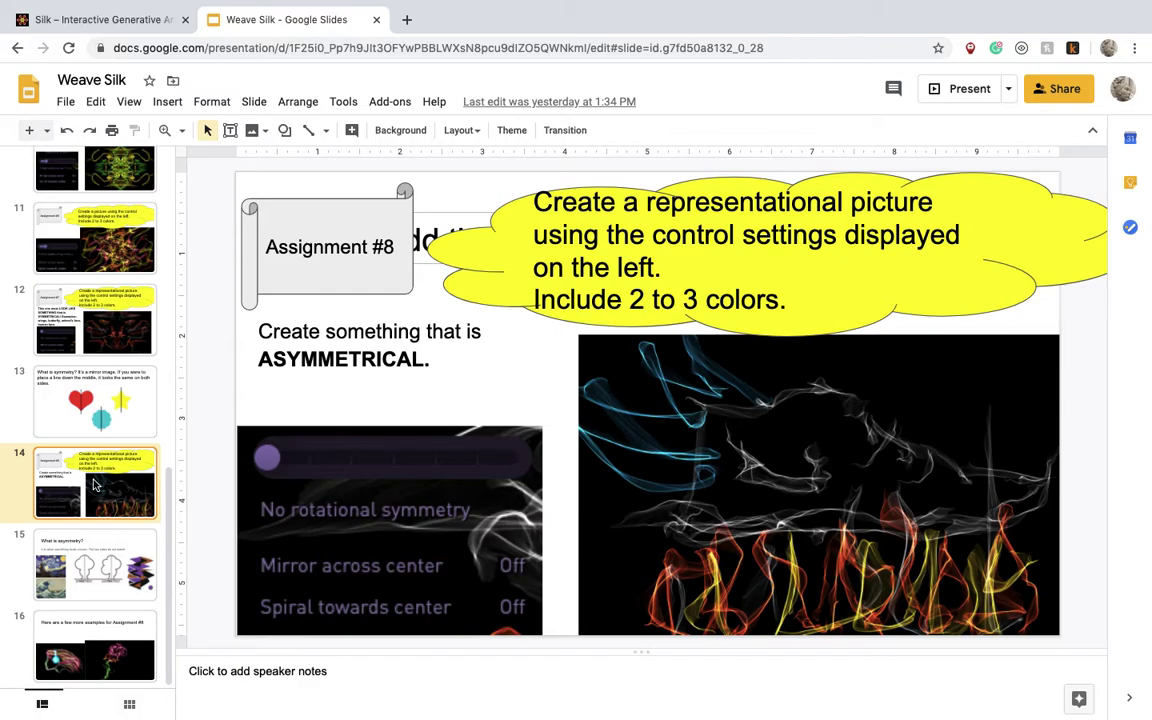
scroll(93, 485, up, 10)
click(88, 270)
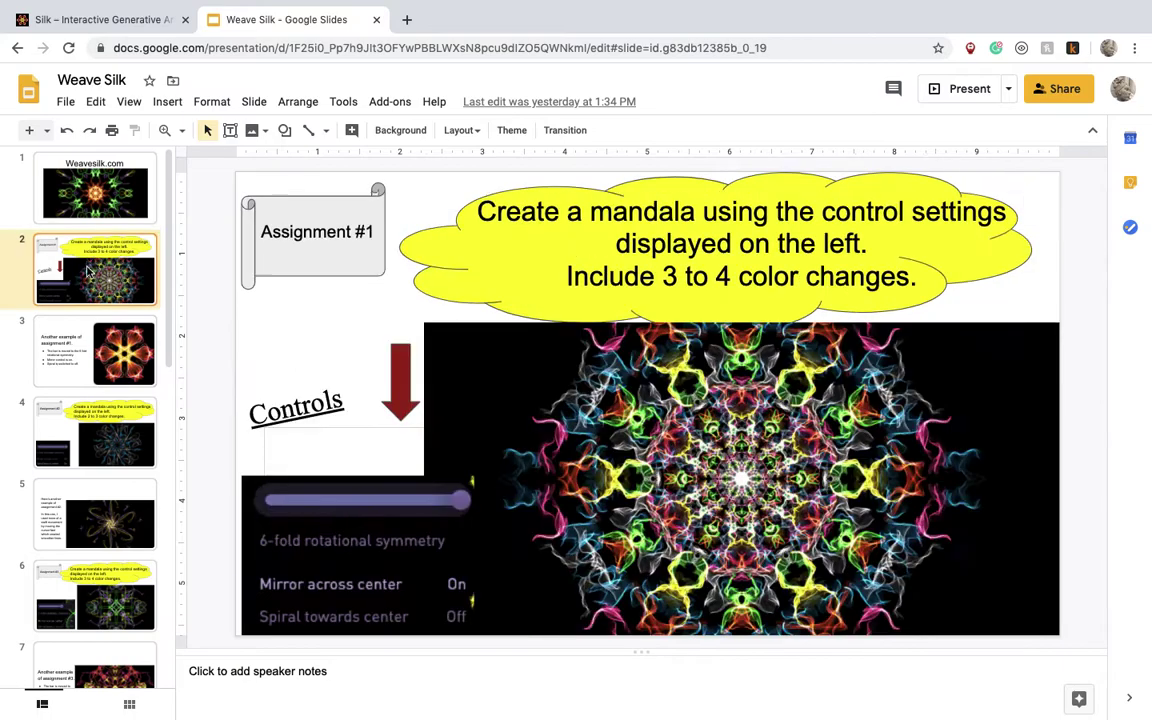
click(85, 446)
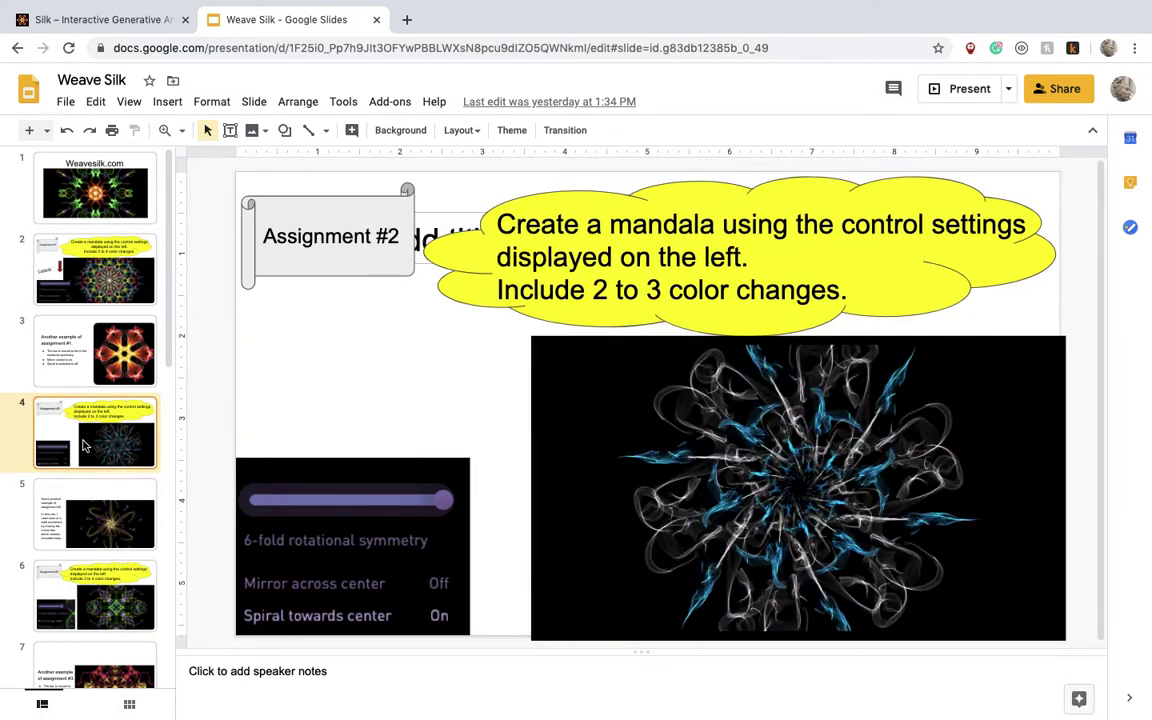
scroll(85, 446, down, 5)
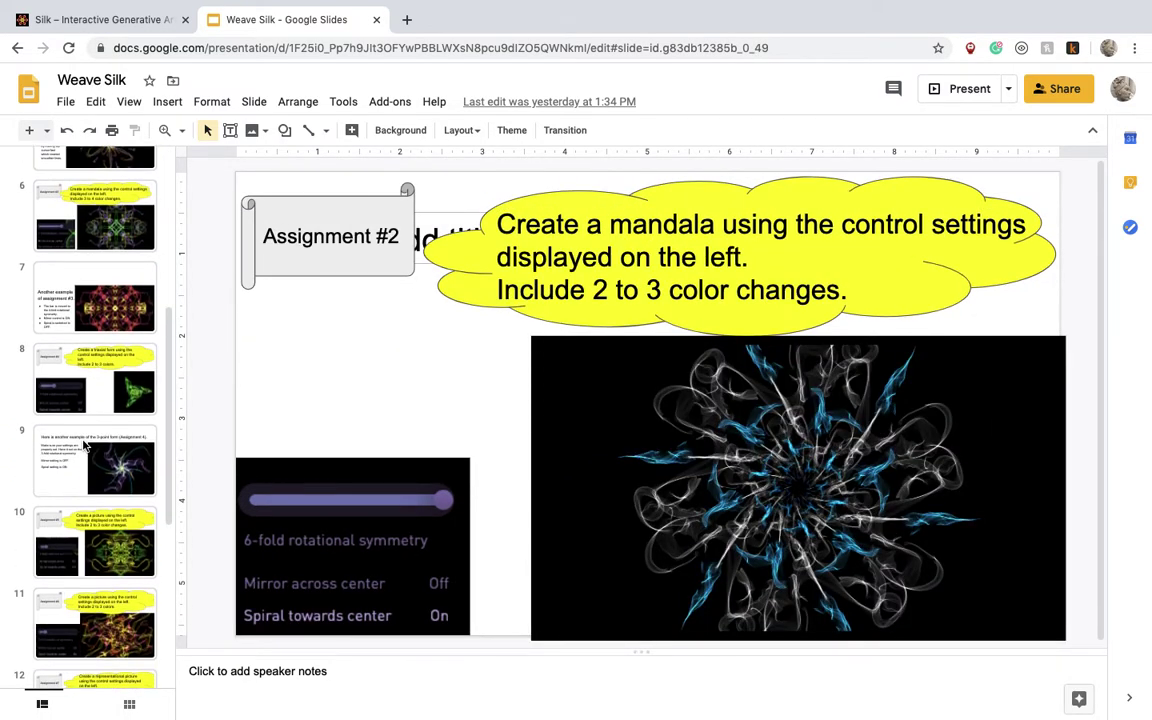
scroll(85, 446, up, 5)
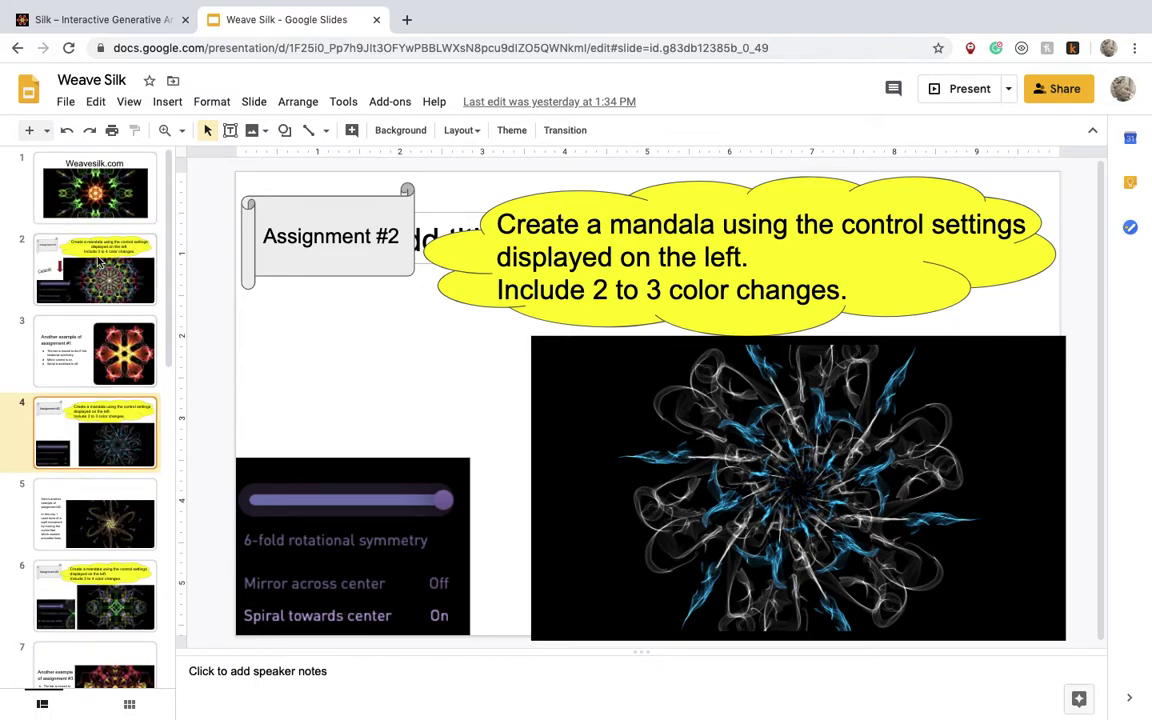
click(97, 257)
Page through the deck from slide 2 to the final slide of Assignment #8 examples
click(88, 166)
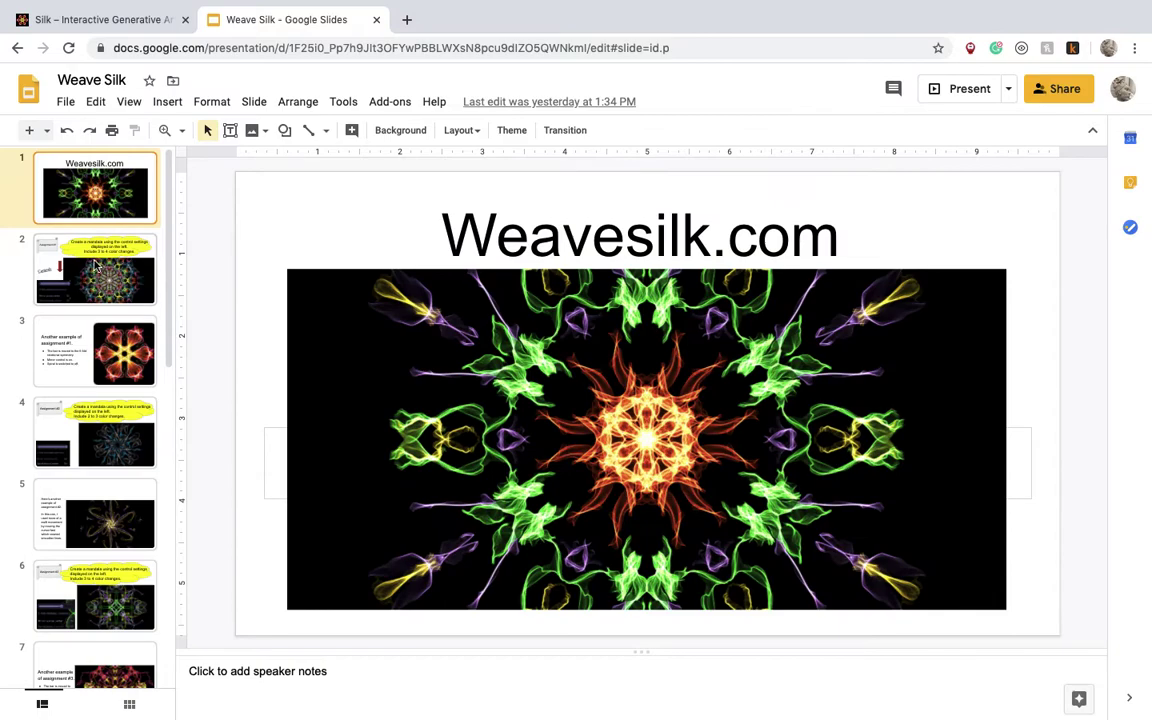
click(95, 265)
key(Down)
key(Down)
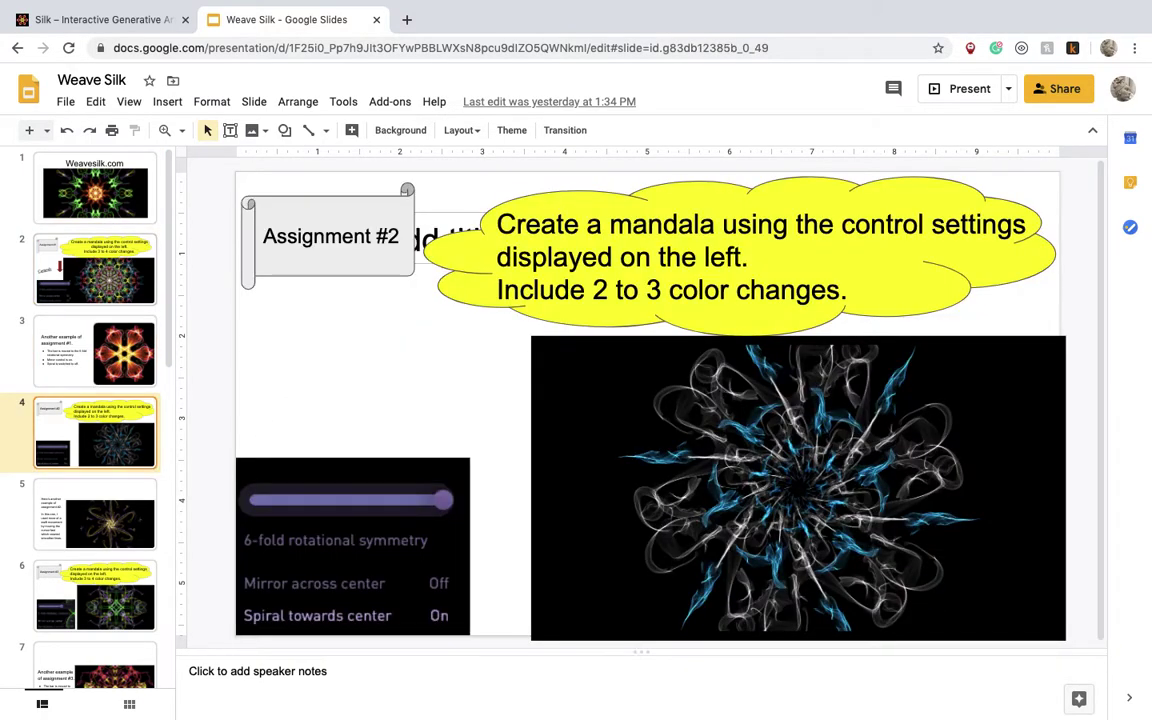
key(Down)
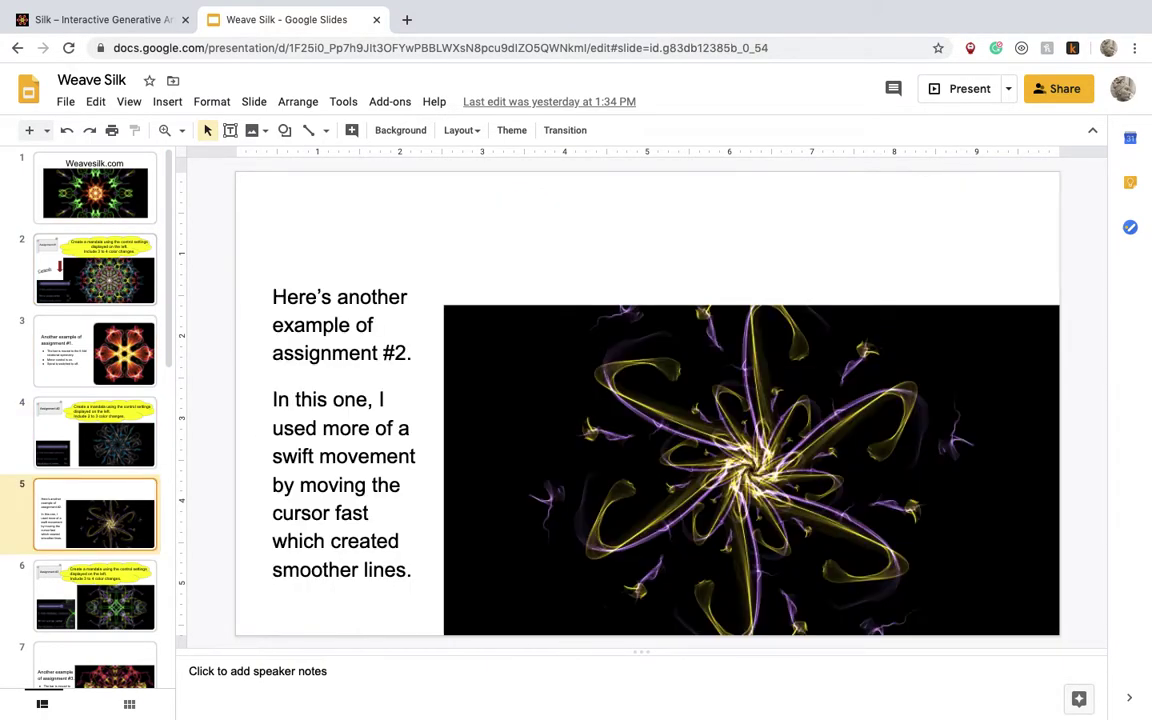
key(Down)
key(Down)
key(Down)
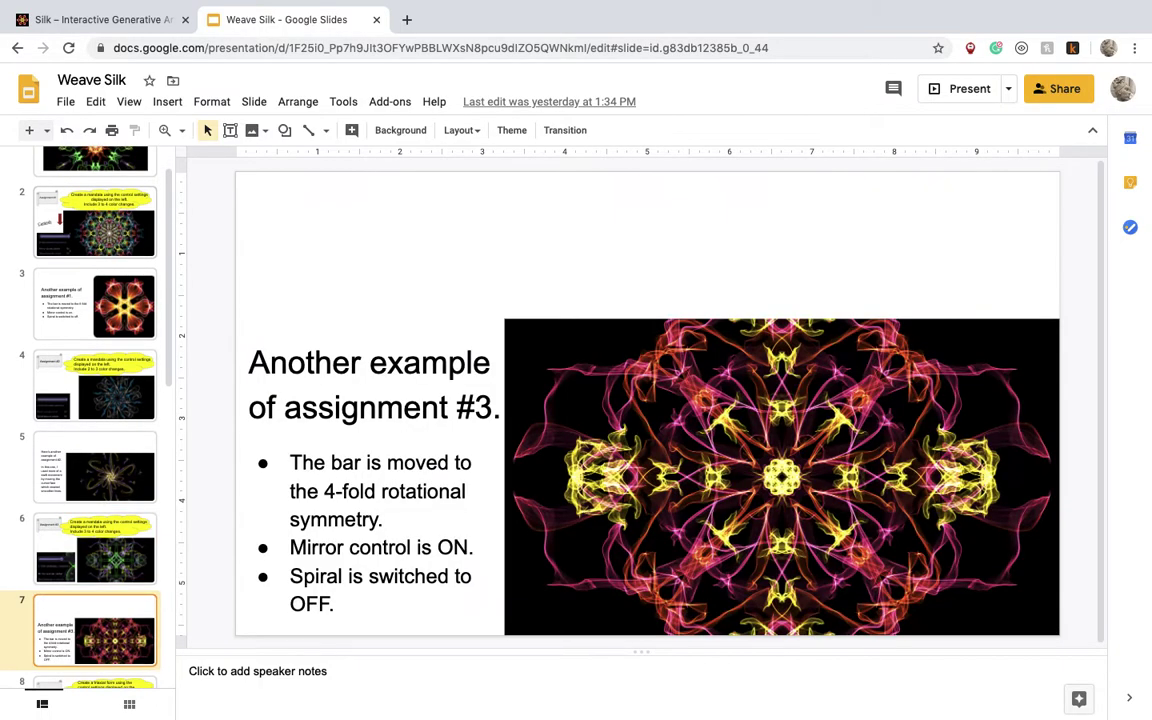
key(Down)
key(Up)
key(Up)
key(Up)
key(Up)
key(Up)
key(Up)
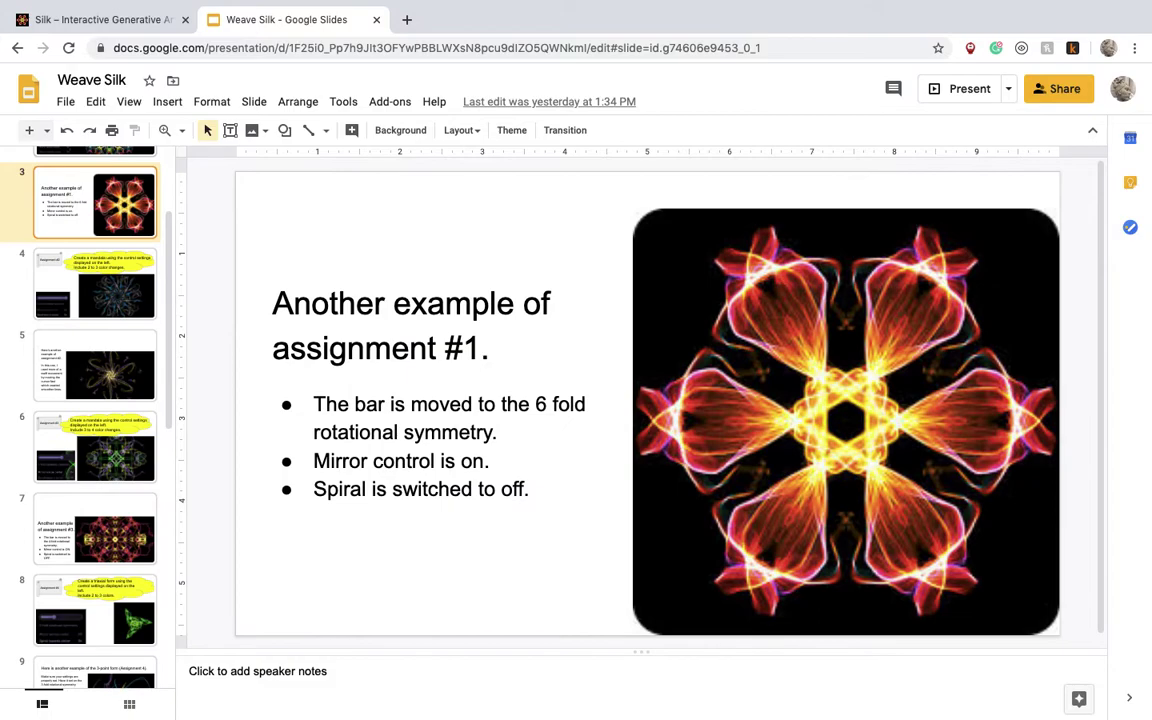
key(Down)
key(Down)
key(Down)
key(Down)
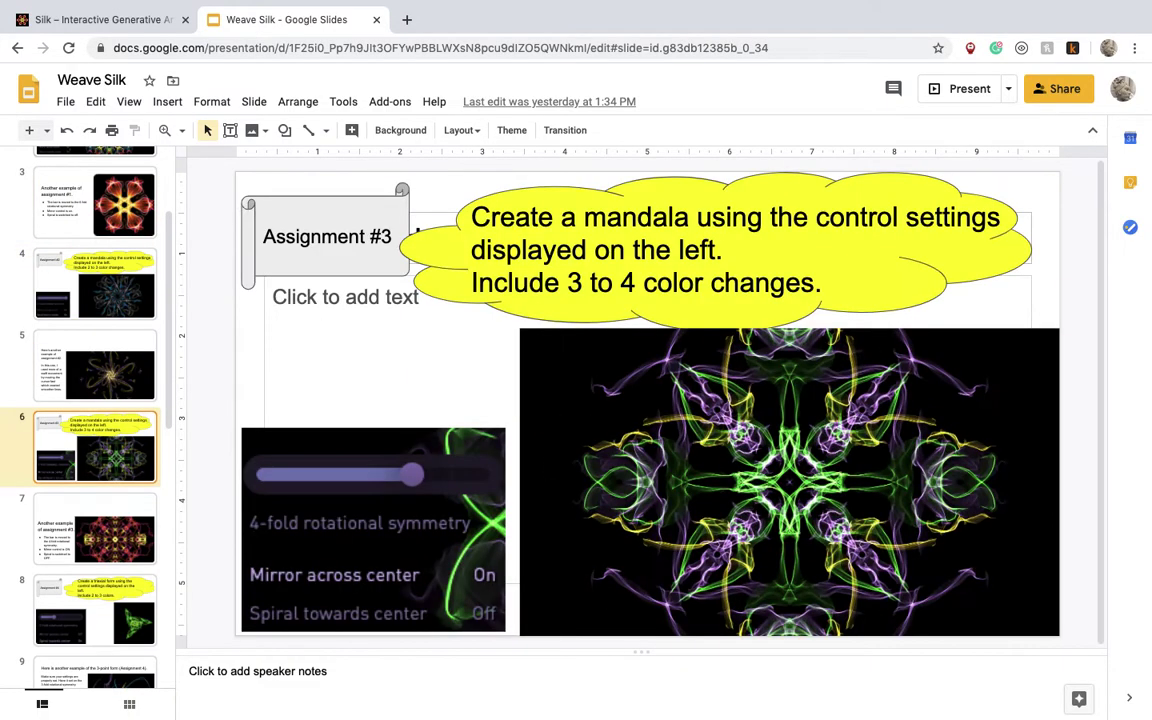
key(Down)
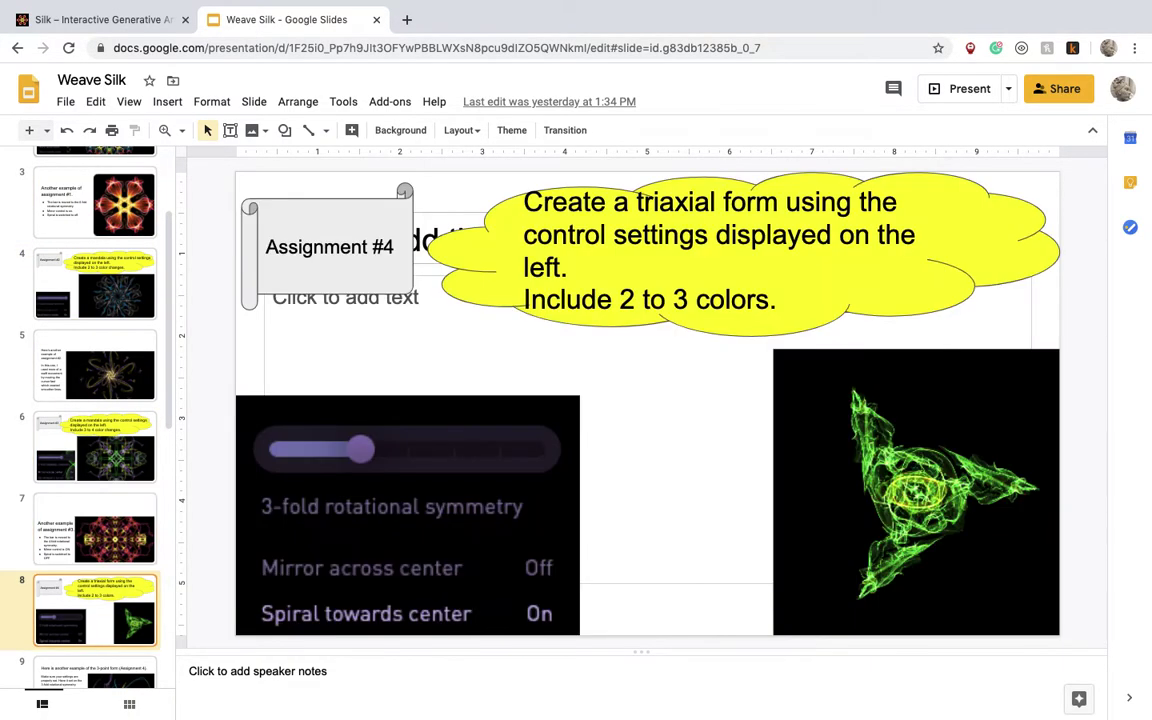
key(Down)
key(Down)
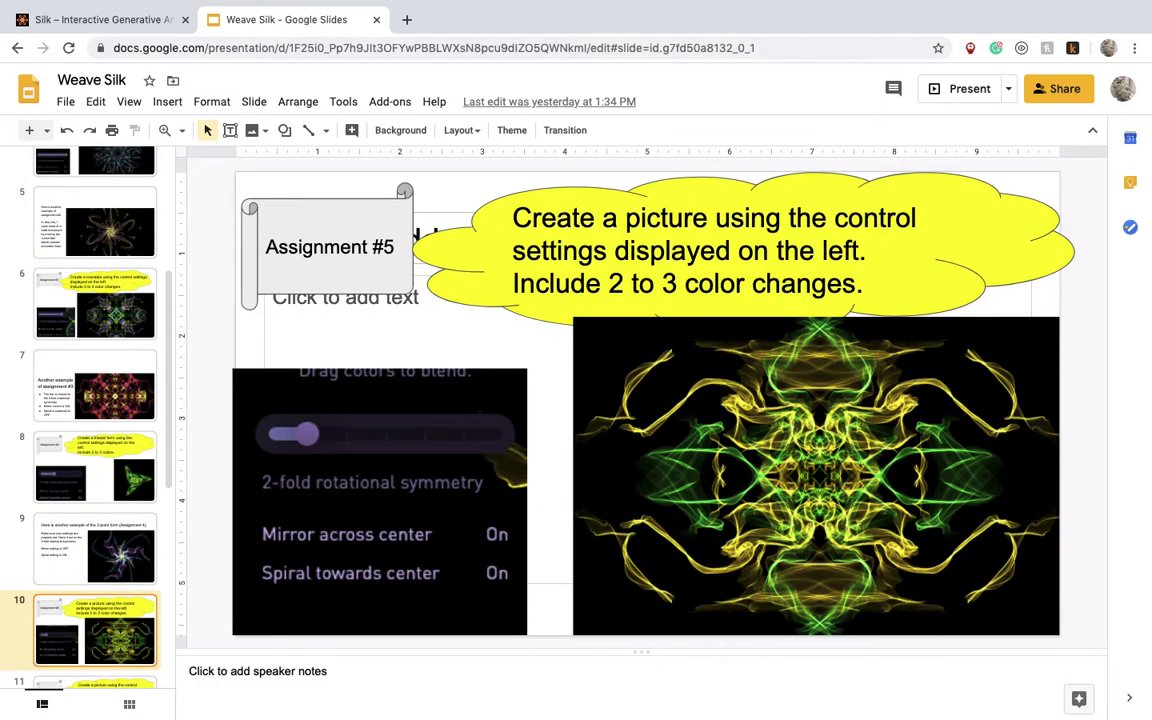
key(Down)
key(Down)
key(Down)
key(Down)
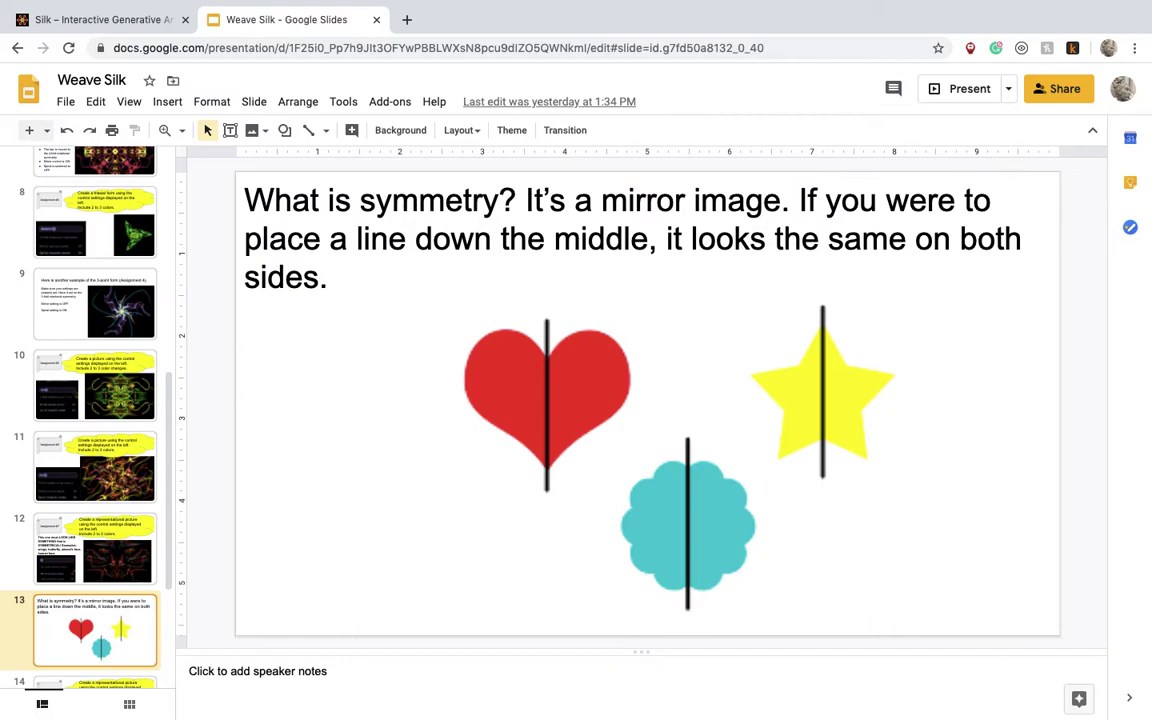
key(Down)
key(Down)
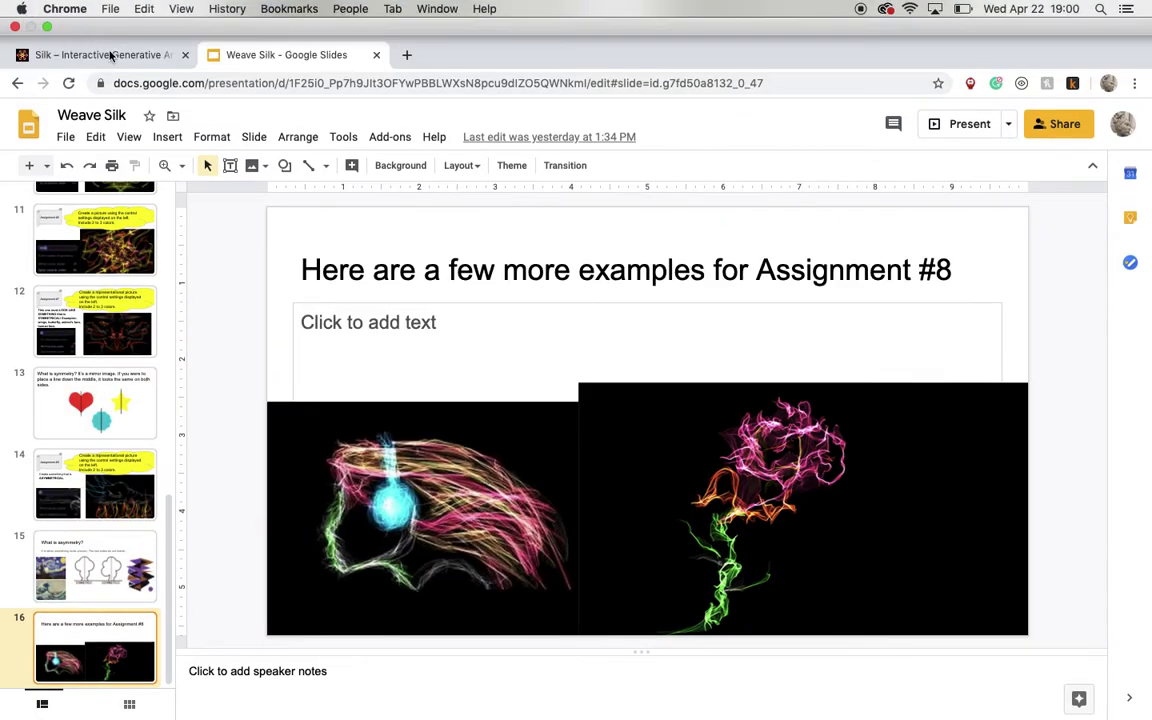
Return to the Weave Silk tab, show its drawing controls and make it fullscreen
click(106, 55)
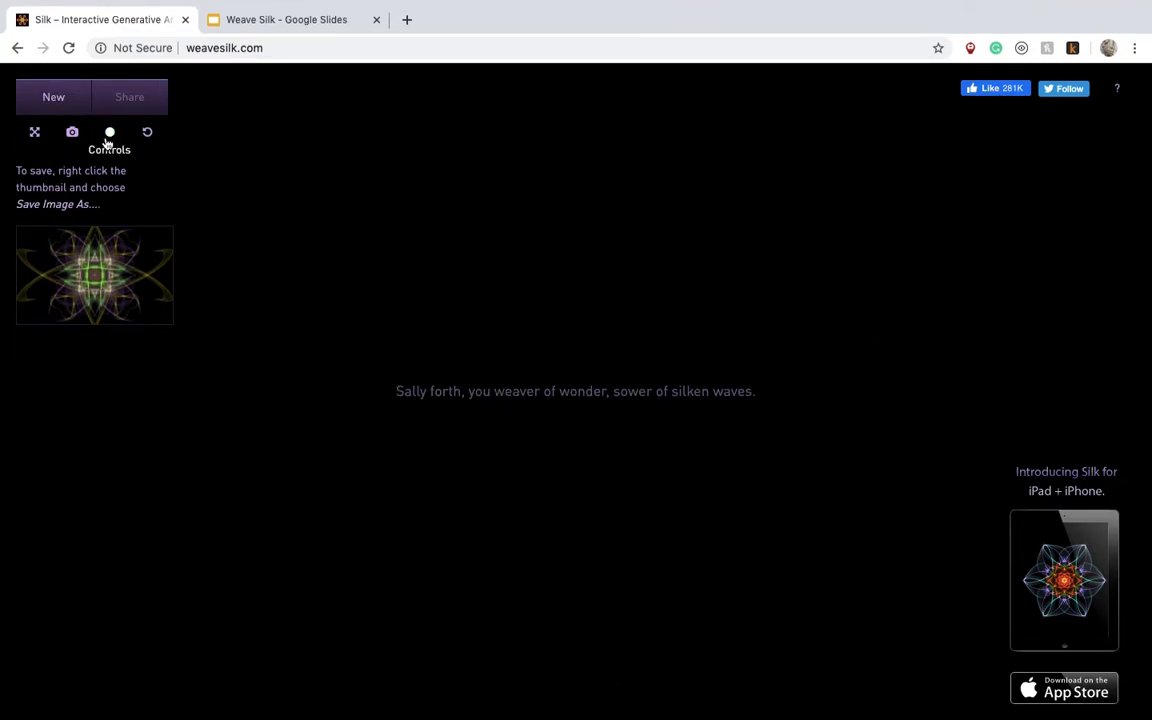
click(107, 140)
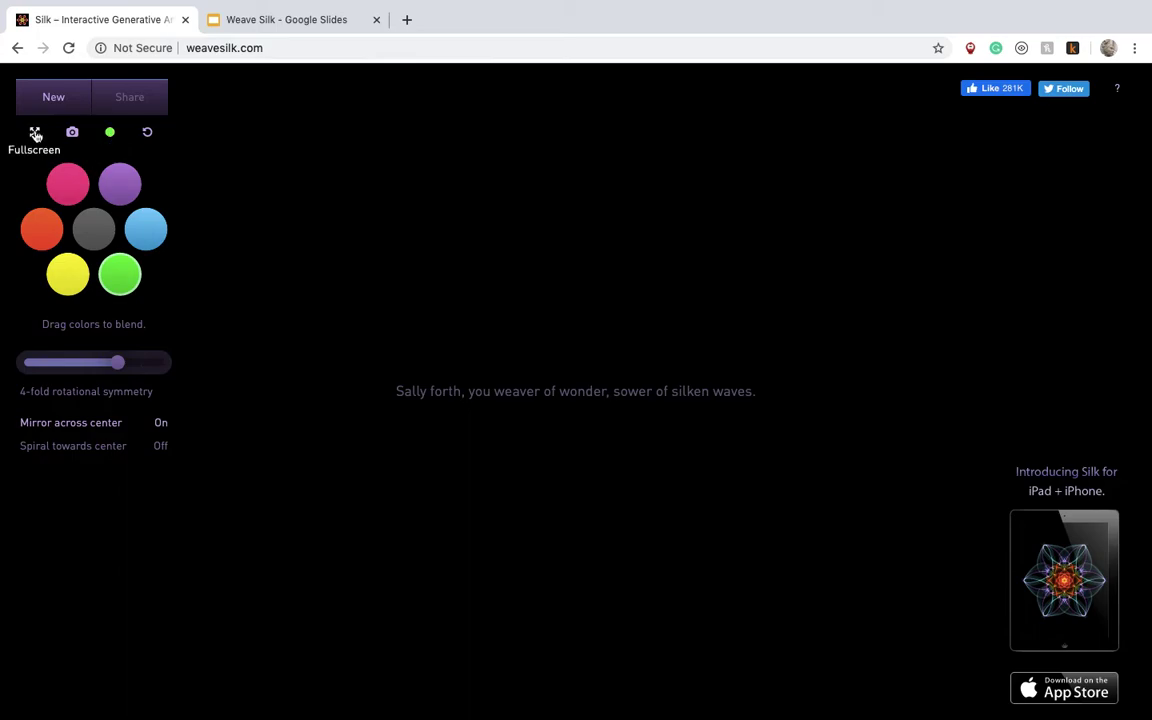
click(35, 134)
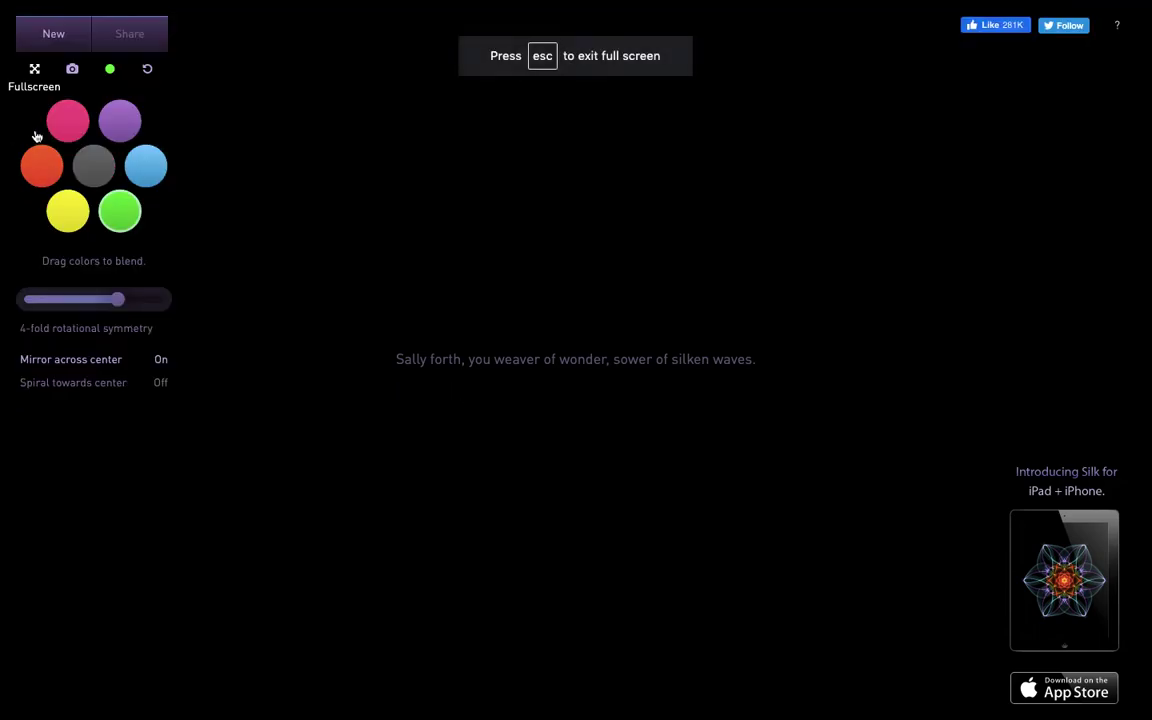
Blend the pink swatch toward purple and the blue swatch into green
click(110, 72)
click(110, 72)
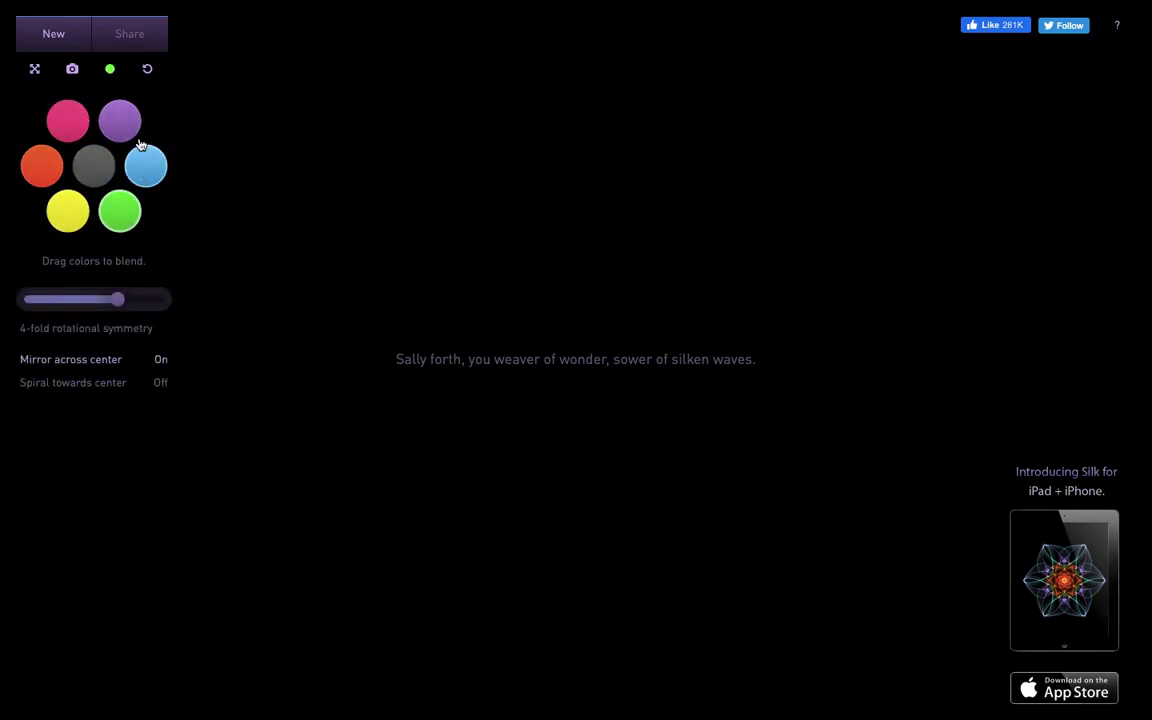
drag(70, 121, 82, 260)
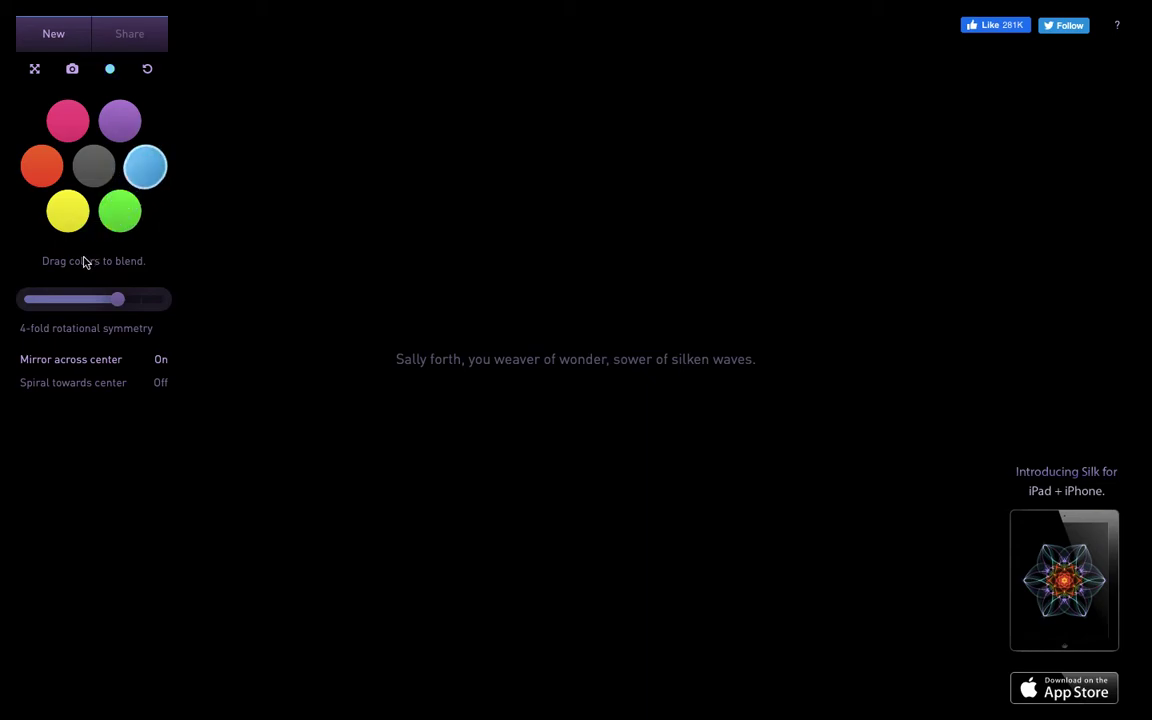
drag(134, 188, 118, 219)
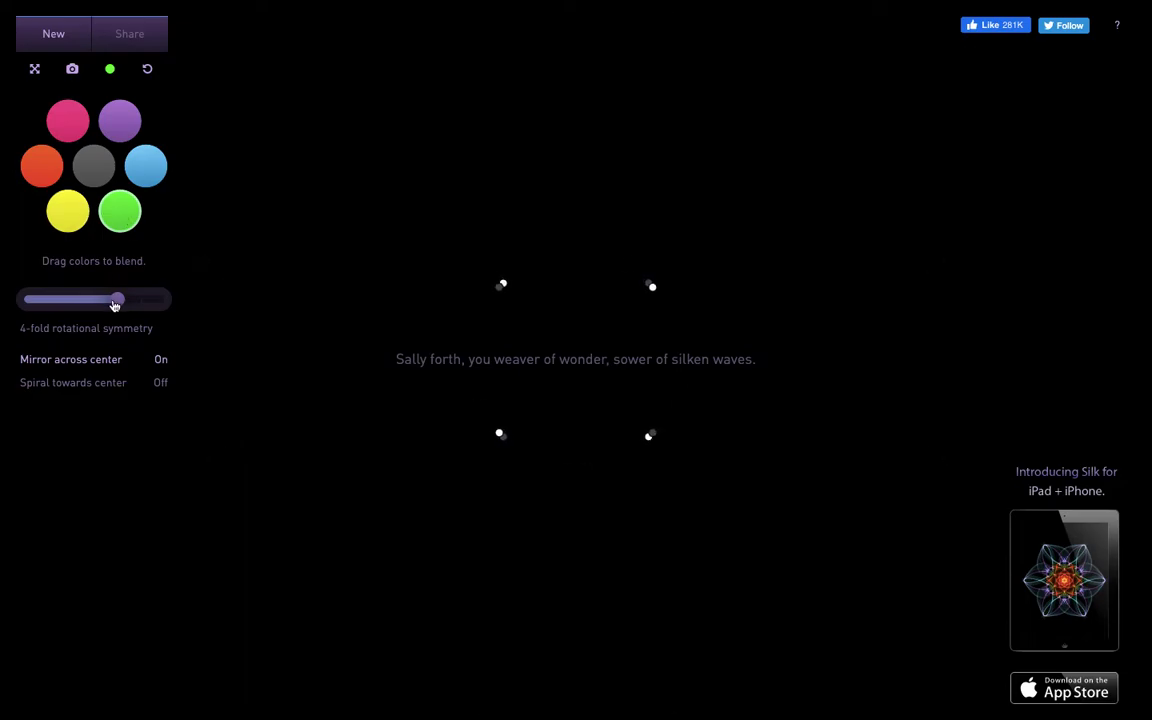
Try rotational symmetry settings from none up through 2- and 4-fold to 6-fold
click(28, 300)
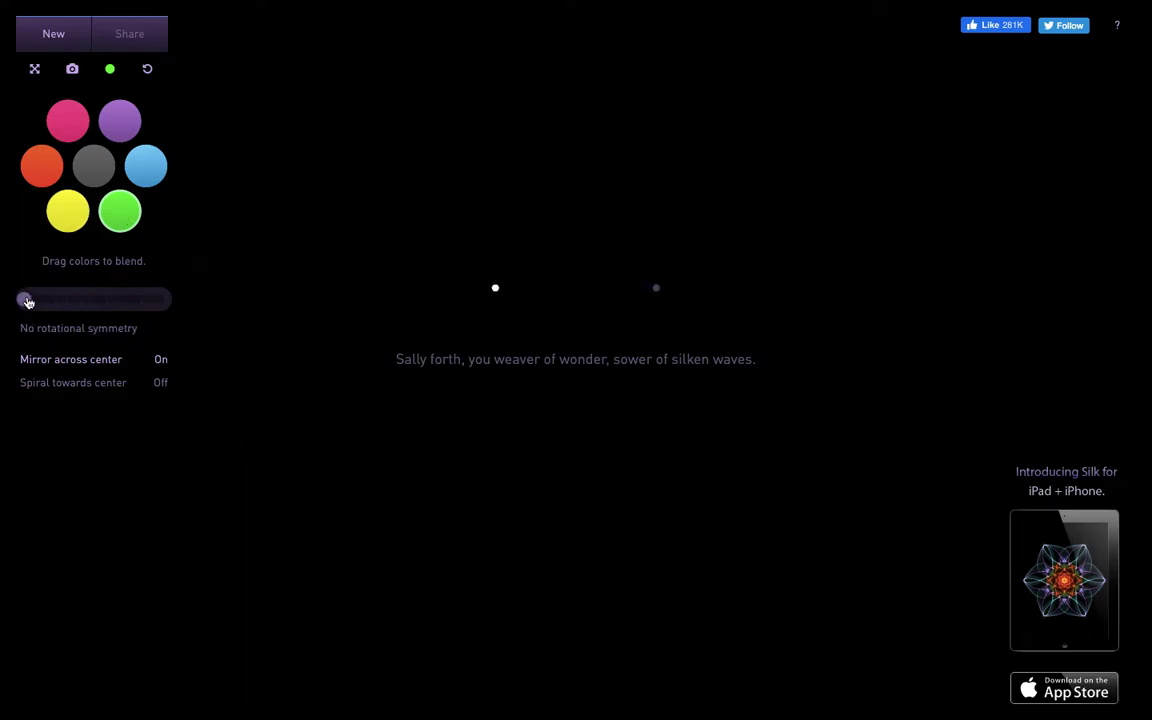
click(47, 302)
drag(46, 304, 113, 306)
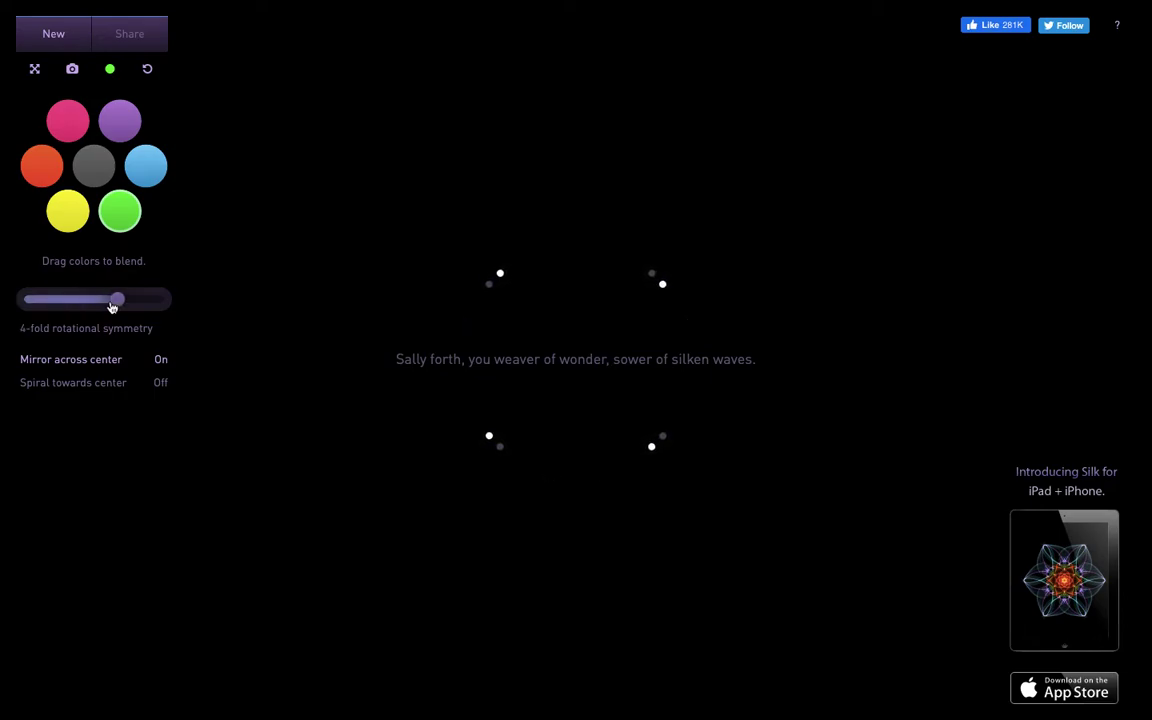
drag(112, 307, 157, 304)
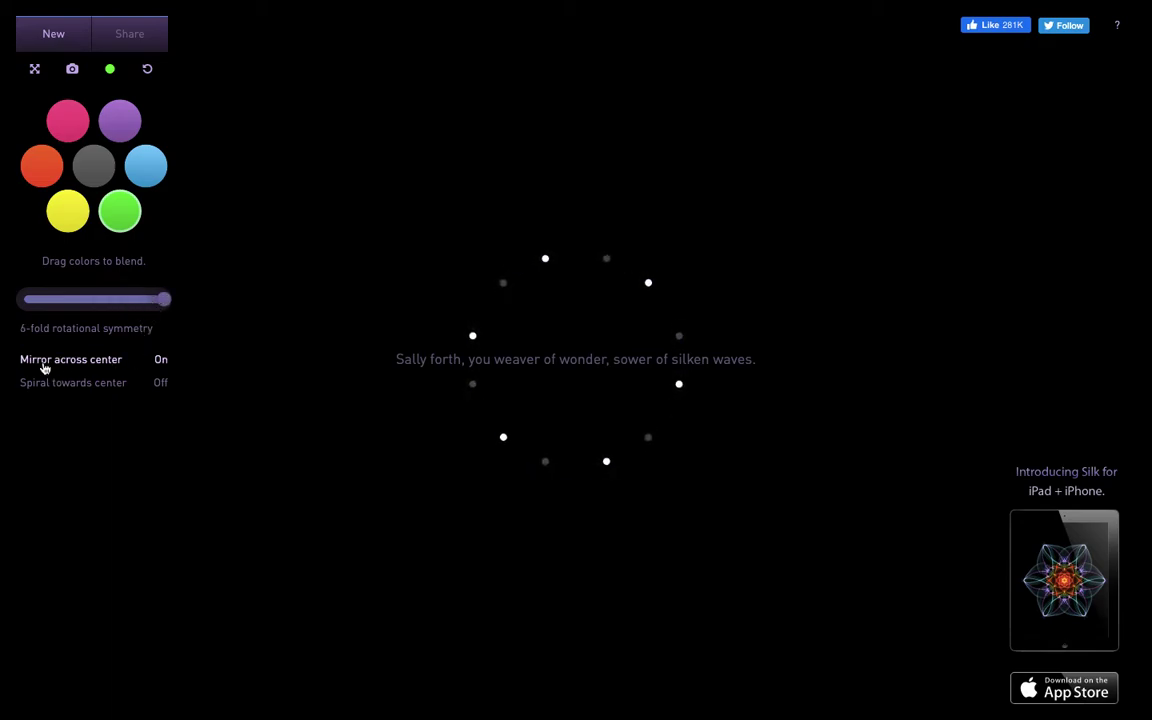
Toggle Mirror across center several times, leaving it off
click(159, 361)
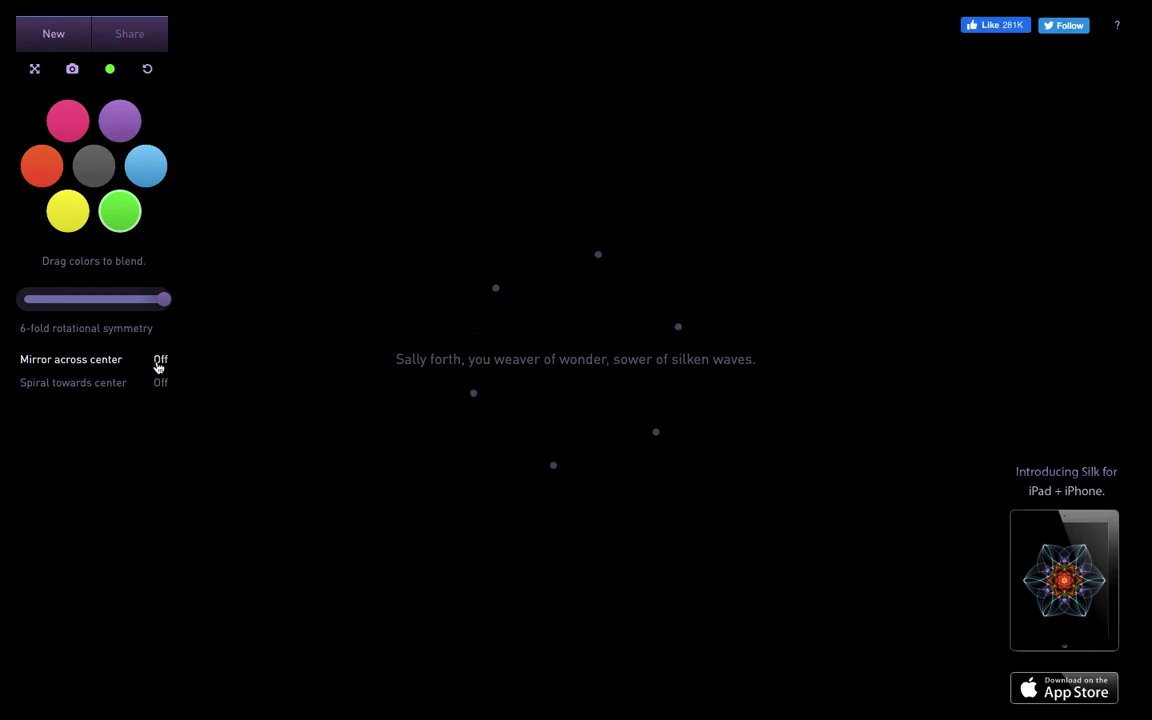
click(159, 364)
click(160, 365)
click(159, 361)
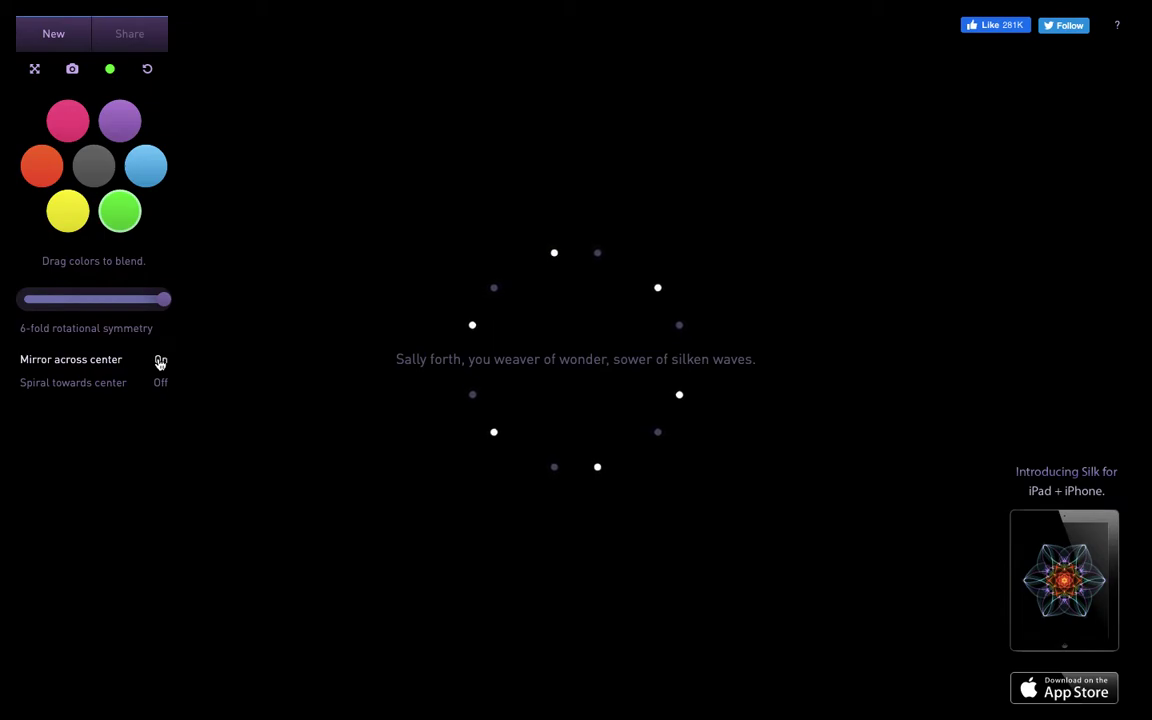
click(160, 362)
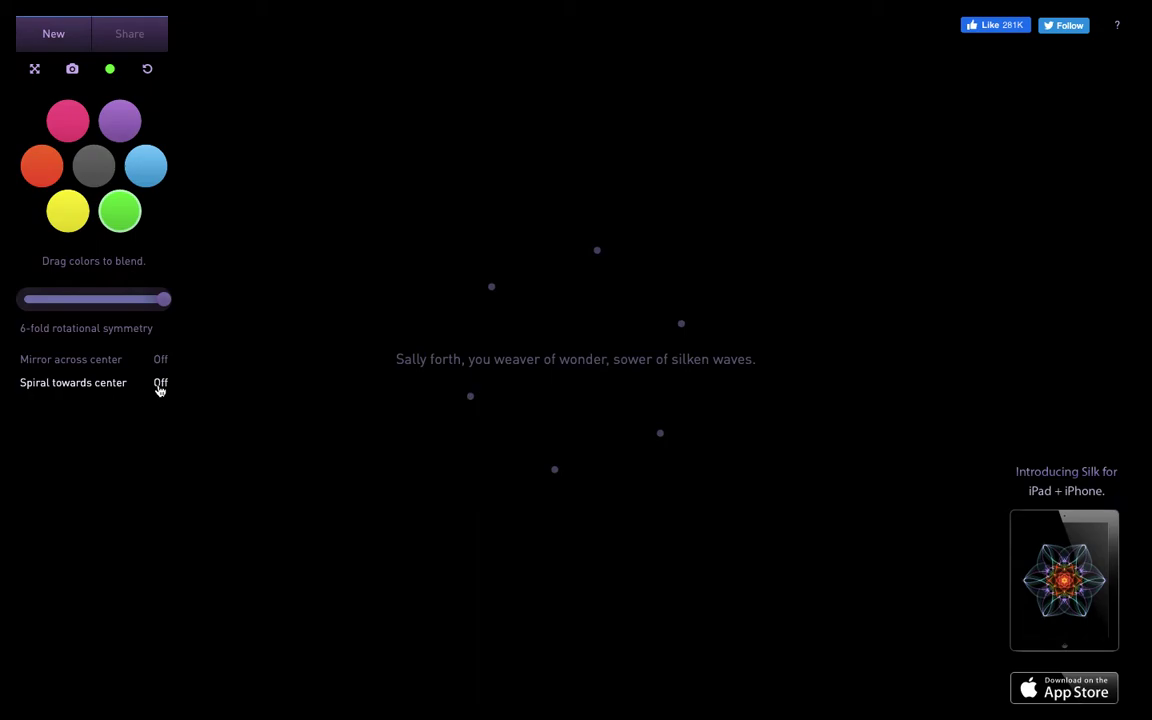
Move the symmetry slider back through 2- and 3-fold to its left end
click(40, 302)
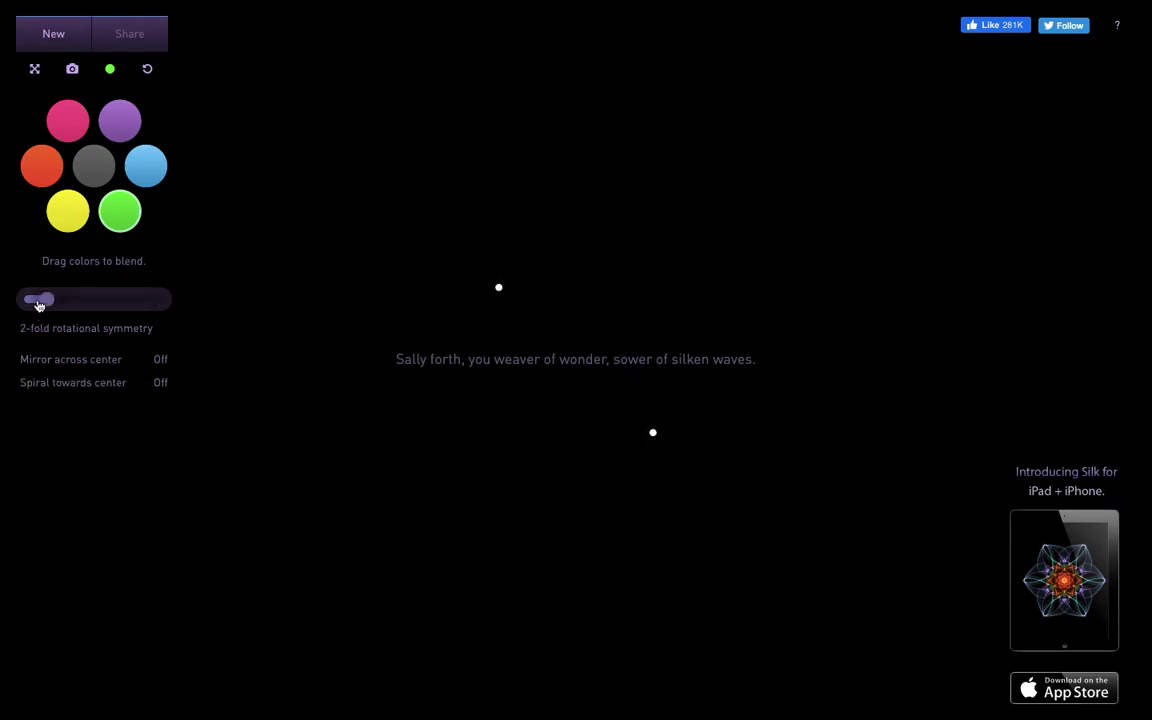
drag(39, 305, 68, 304)
click(69, 304)
drag(70, 304, 24, 301)
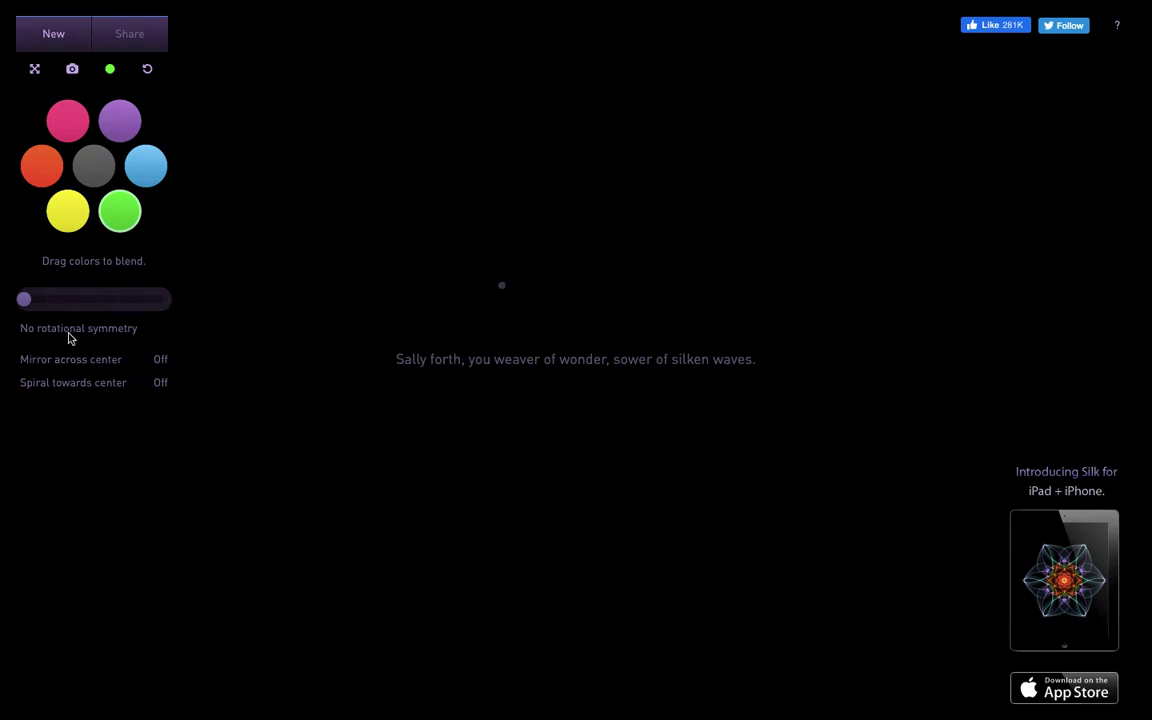
Set symmetry to none and draw four freehand green strokes across the canvas
mouse_move(24, 301)
mouse_down()
mouse_move(164, 303)
mouse_move(16, 316)
mouse_up()
mouse_move(270, 461)
mouse_down()
mouse_move(345, 367)
mouse_move(396, 427)
mouse_move(446, 339)
mouse_move(513, 308)
mouse_move(525, 395)
mouse_move(680, 232)
mouse_move(806, 217)
mouse_move(900, 247)
mouse_up()
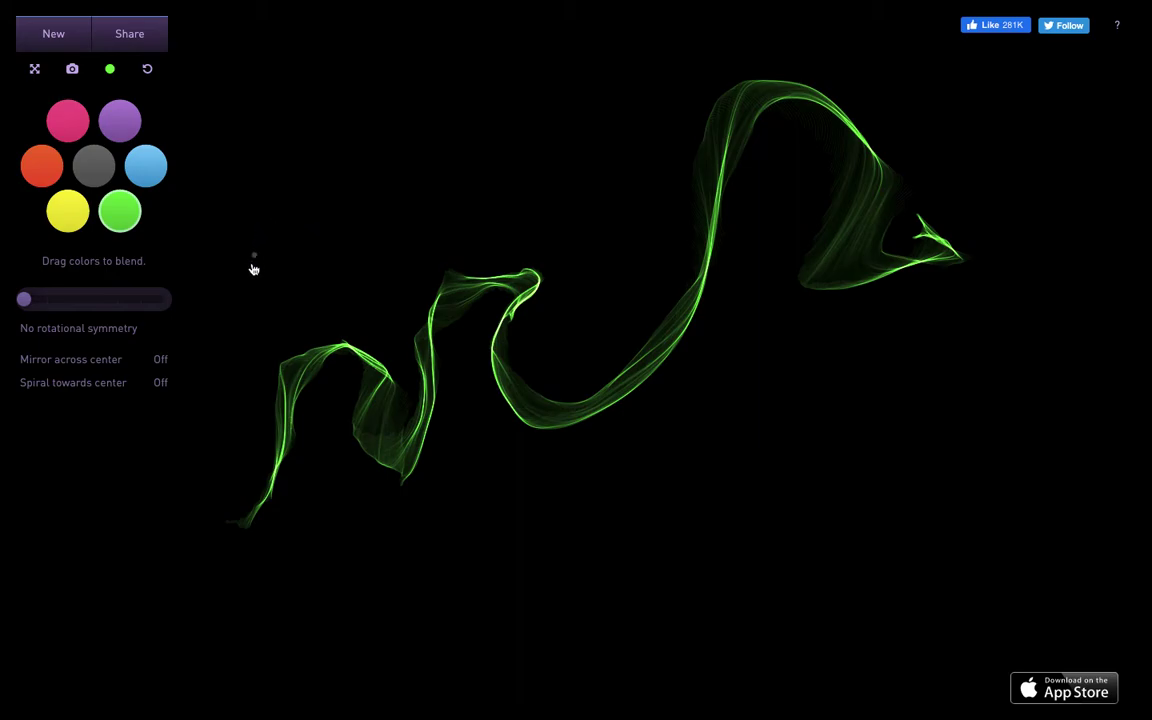
mouse_move(244, 283)
mouse_down()
mouse_move(287, 270)
mouse_move(308, 285)
mouse_move(323, 279)
mouse_move(324, 237)
mouse_move(338, 234)
mouse_move(346, 249)
mouse_move(443, 229)
mouse_up()
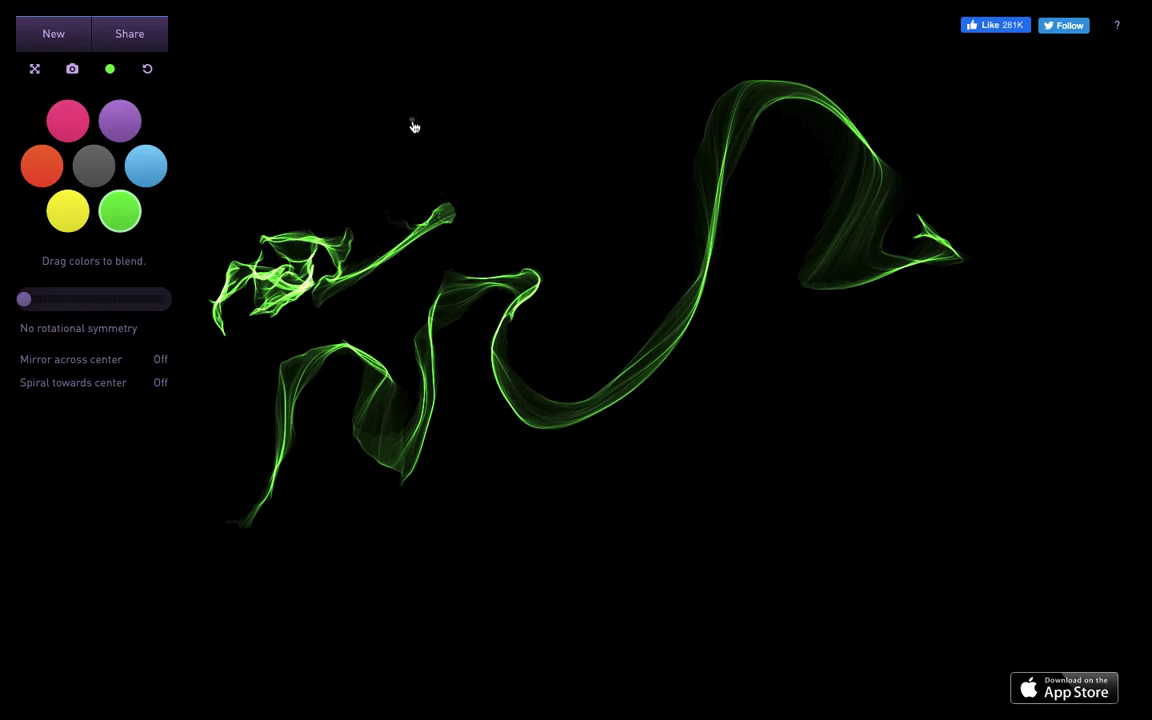
mouse_move(414, 125)
mouse_down()
mouse_move(558, 175)
mouse_move(1070, 489)
mouse_up()
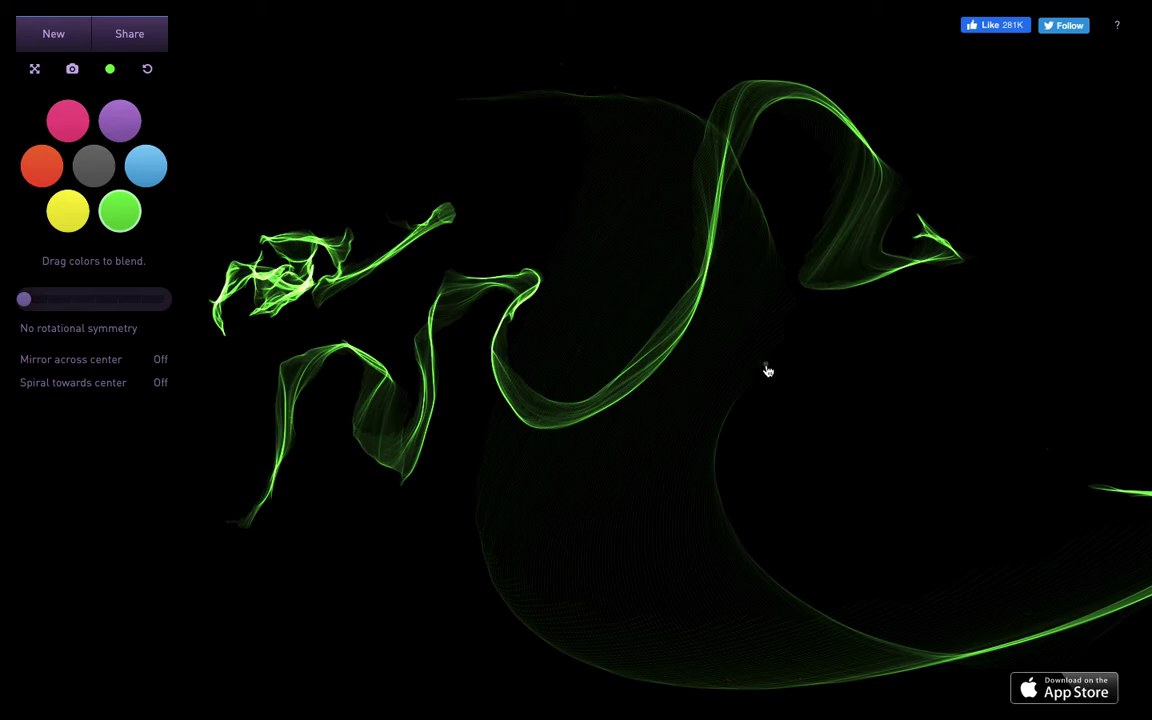
mouse_move(483, 111)
mouse_down()
mouse_move(432, 345)
mouse_move(586, 501)
mouse_up()
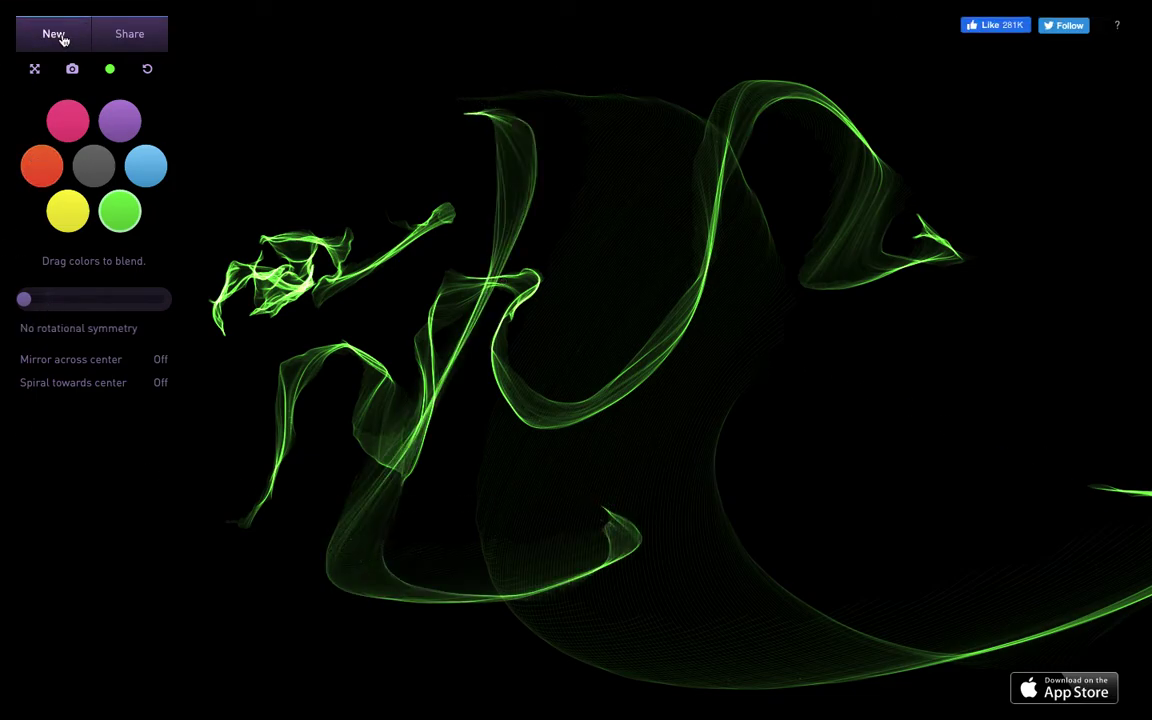
Start a new canvas with 6-fold mirror and spiral symmetry, draw green silk, then pick pink
click(62, 38)
click(164, 300)
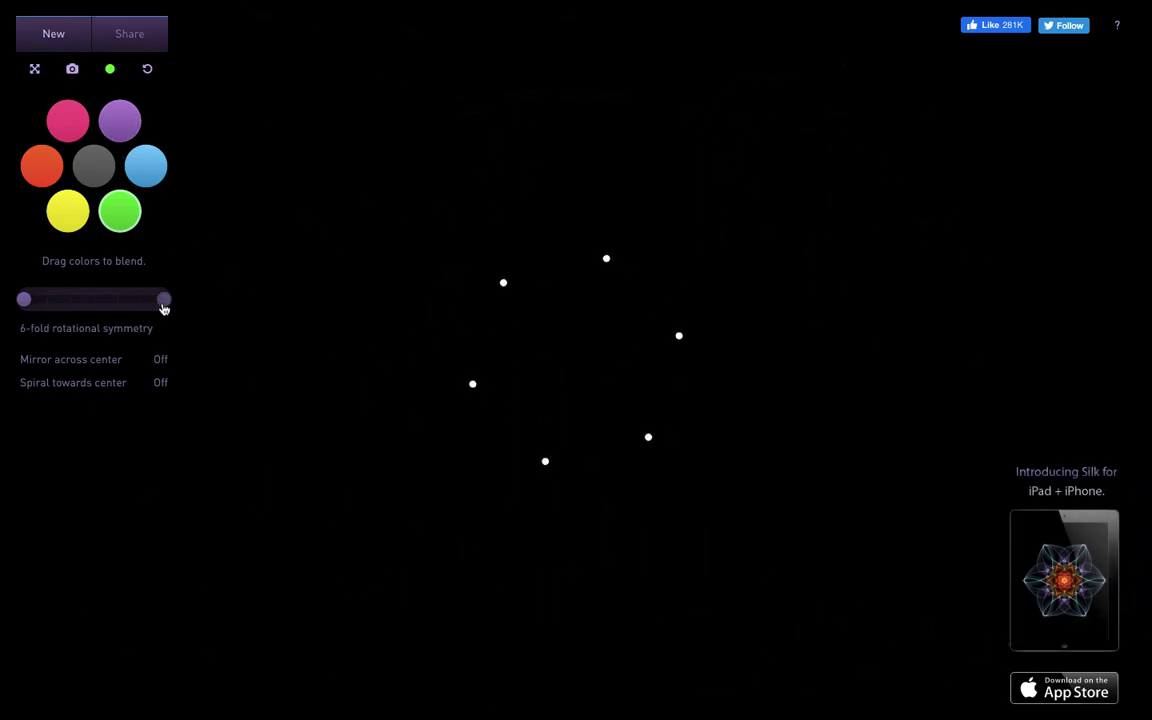
click(158, 362)
click(160, 383)
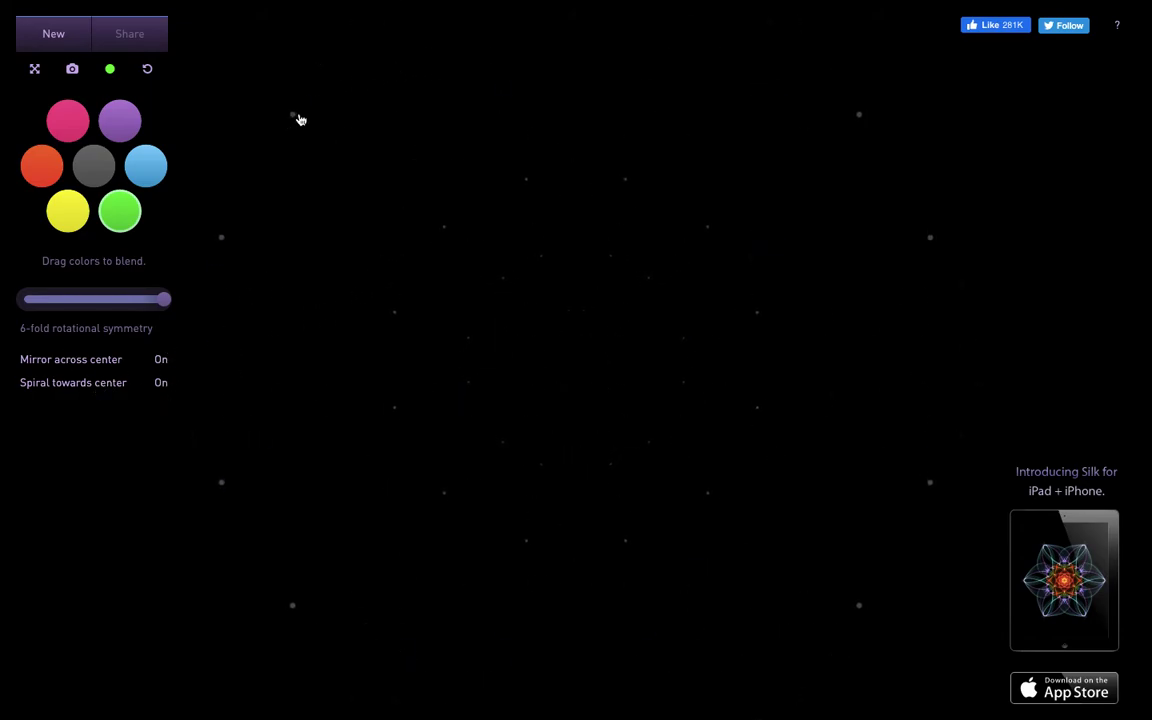
mouse_move(300, 119)
mouse_down()
mouse_move(311, 84)
mouse_move(305, 238)
mouse_move(515, 218)
mouse_up()
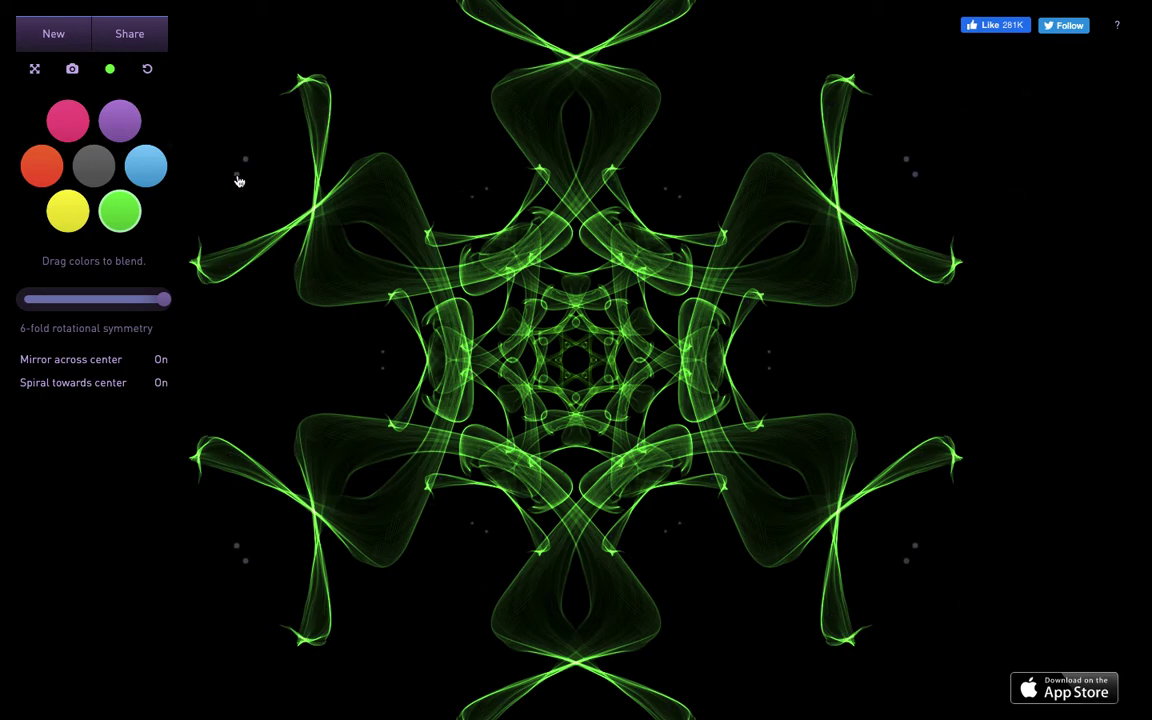
click(69, 121)
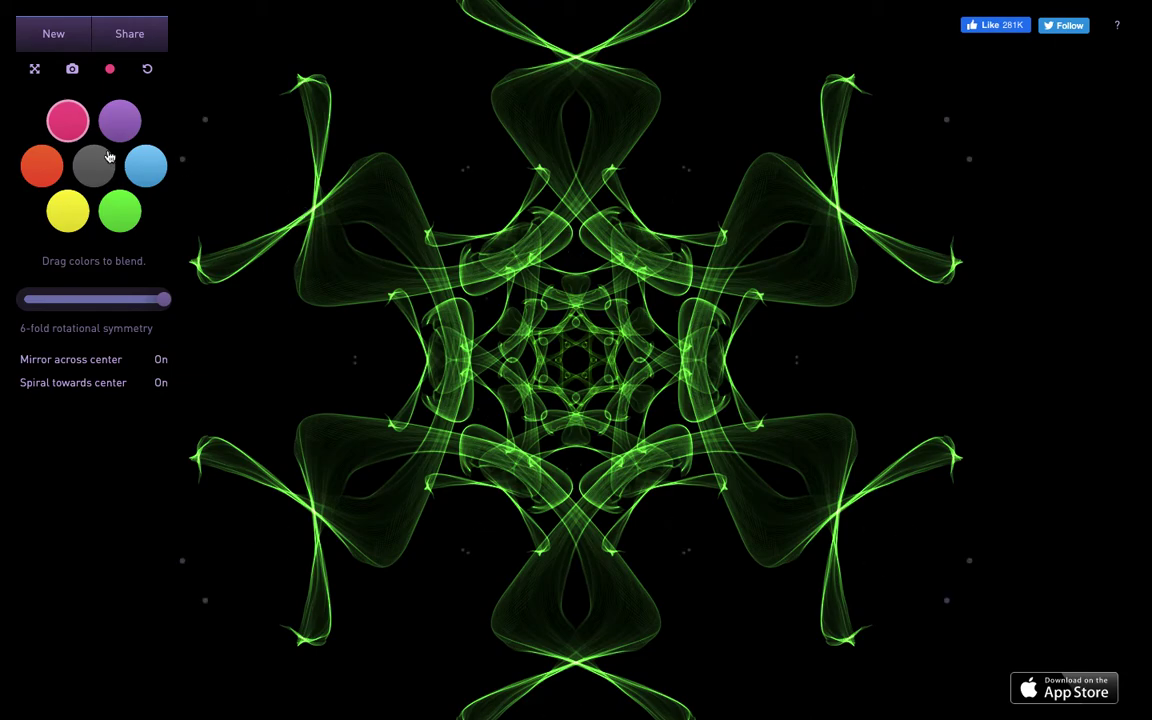
Weave blue strokes, then white strokes from the grey swatch, through the green mandala
click(146, 168)
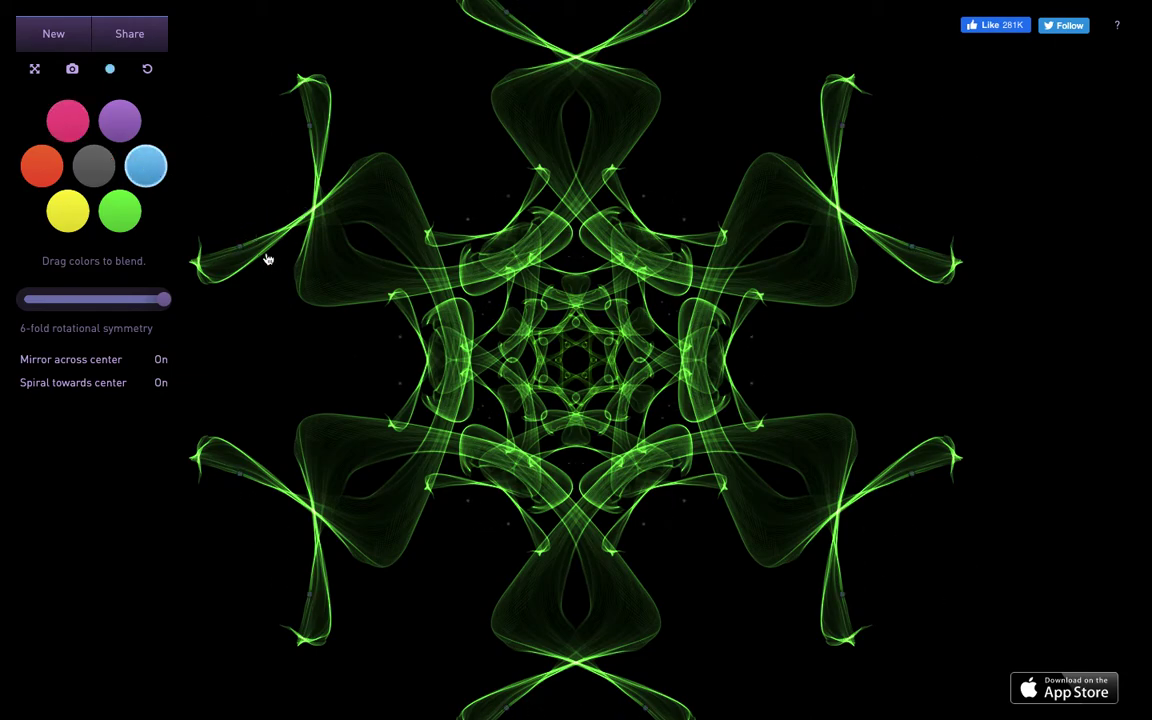
mouse_move(390, 137)
mouse_down()
mouse_move(432, 230)
mouse_move(476, 244)
mouse_up()
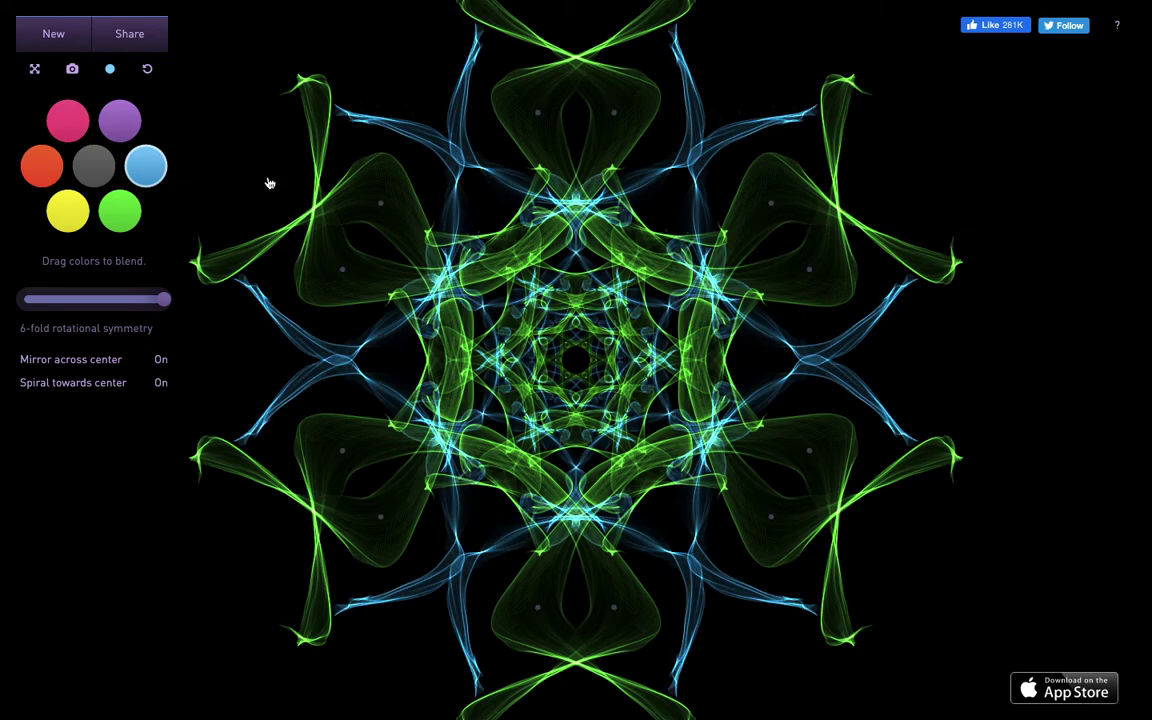
click(68, 216)
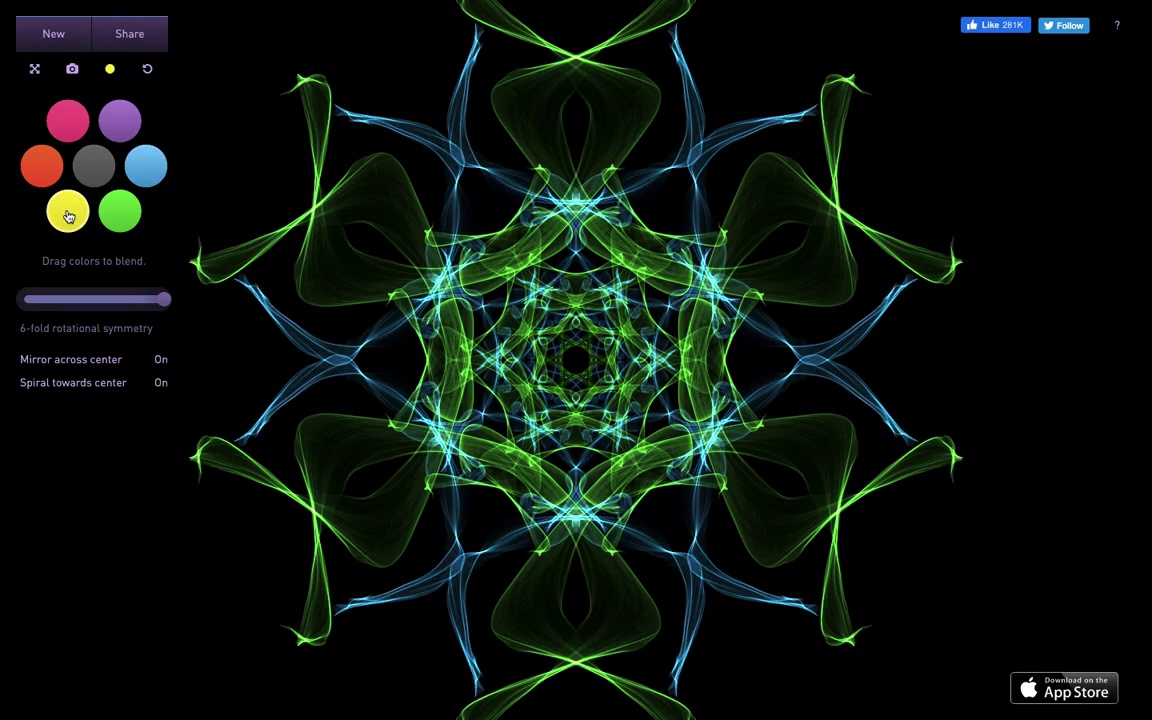
click(95, 170)
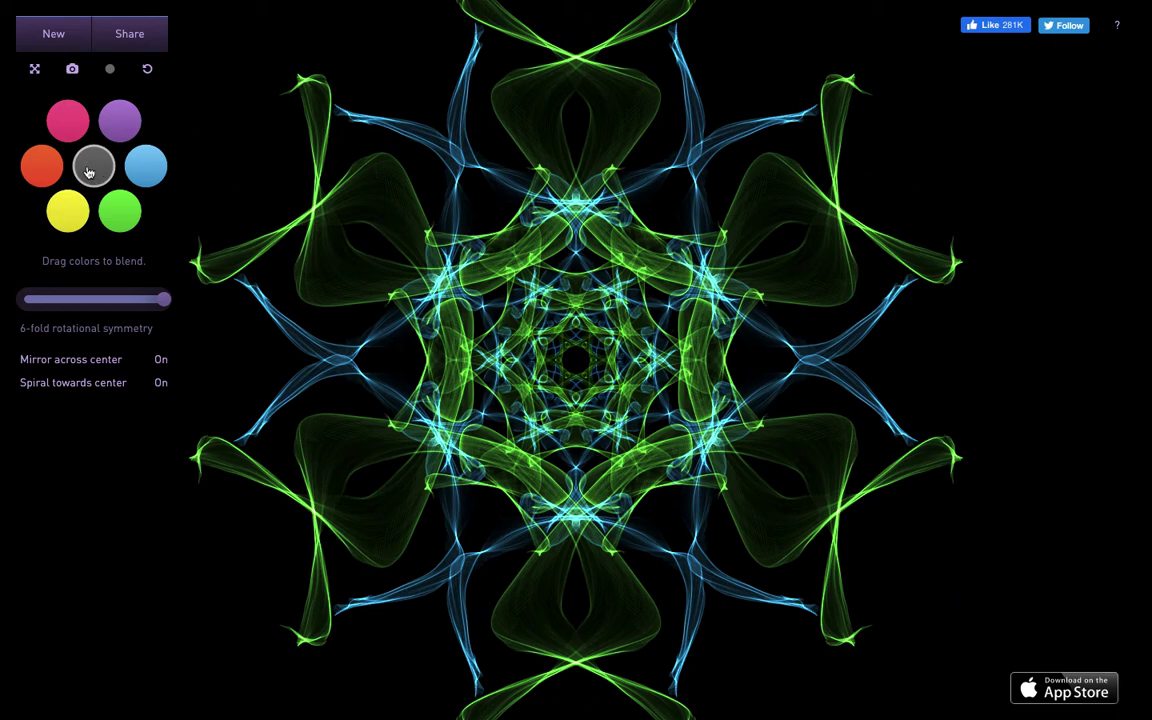
mouse_move(183, 257)
mouse_down()
mouse_move(290, 139)
mouse_move(221, 116)
mouse_move(274, 181)
mouse_move(240, 110)
mouse_move(327, 44)
mouse_move(419, 103)
mouse_move(398, 95)
mouse_move(404, 64)
mouse_move(340, 22)
mouse_move(356, 17)
mouse_up()
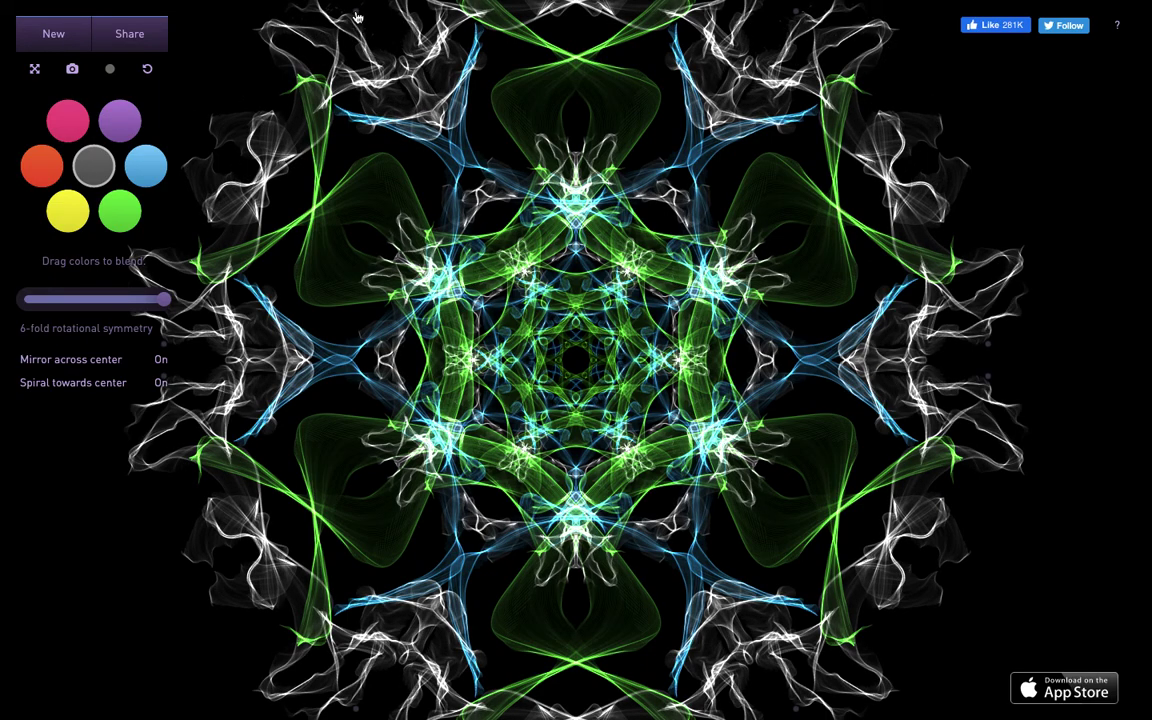
Snapshot the mandala and save it as the PNG download (14).png in Downloads
click(72, 68)
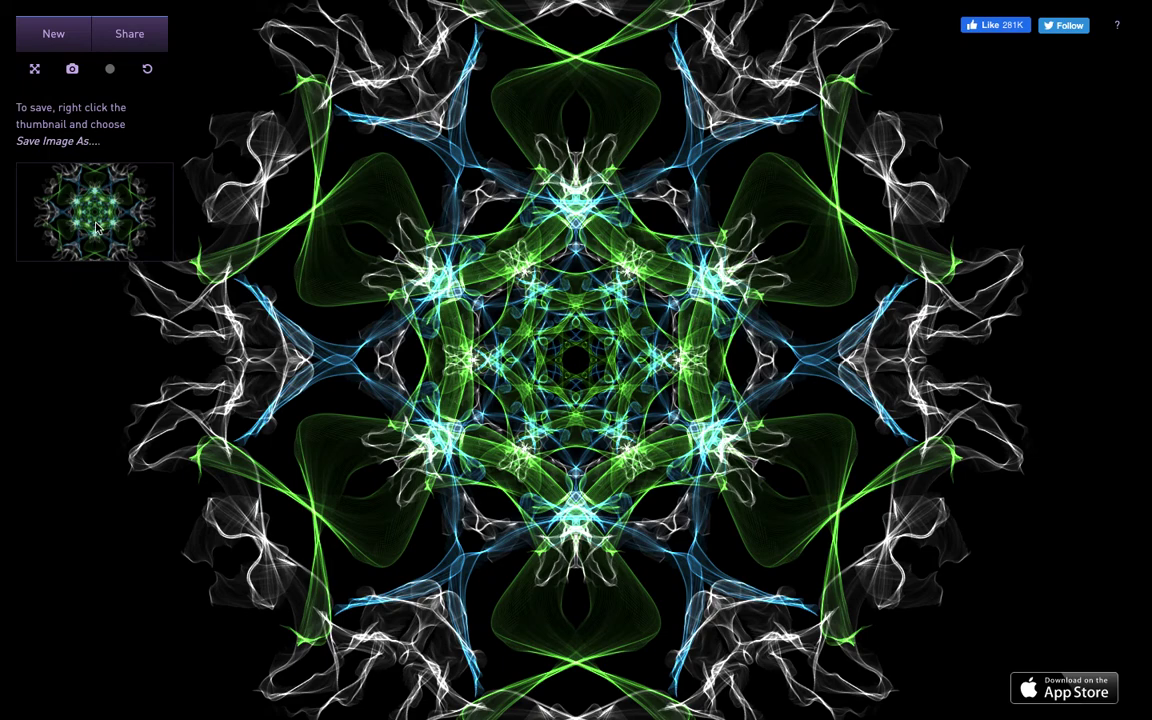
right_click(96, 228)
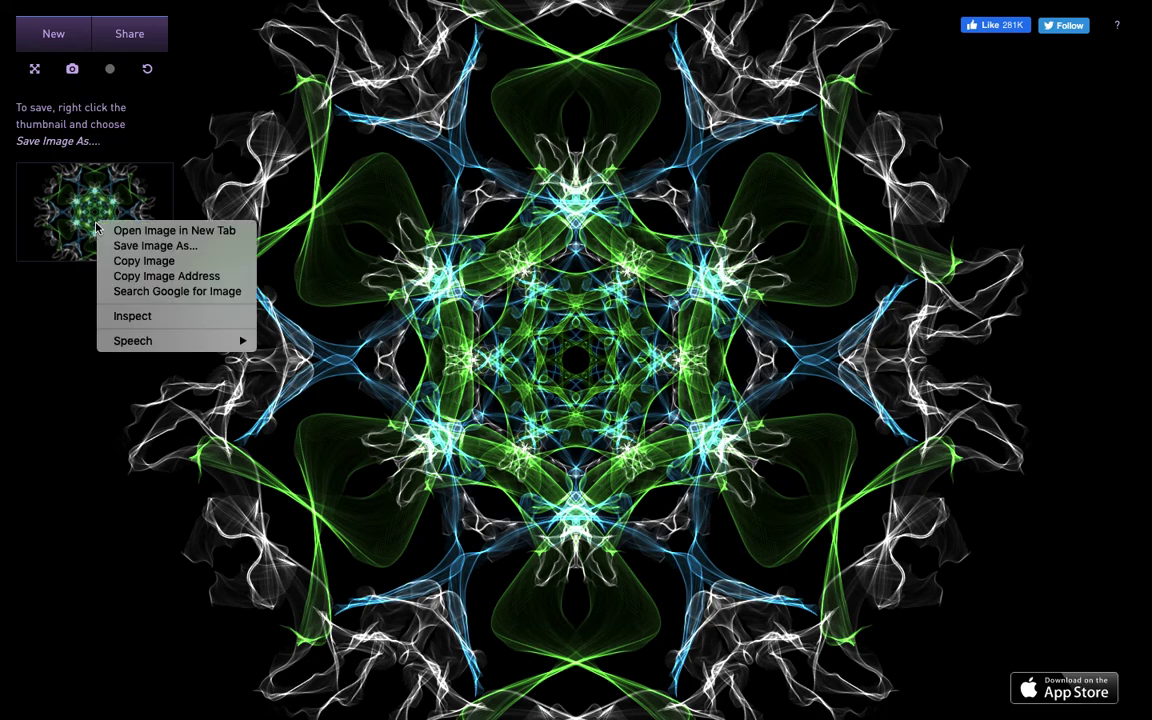
click(146, 248)
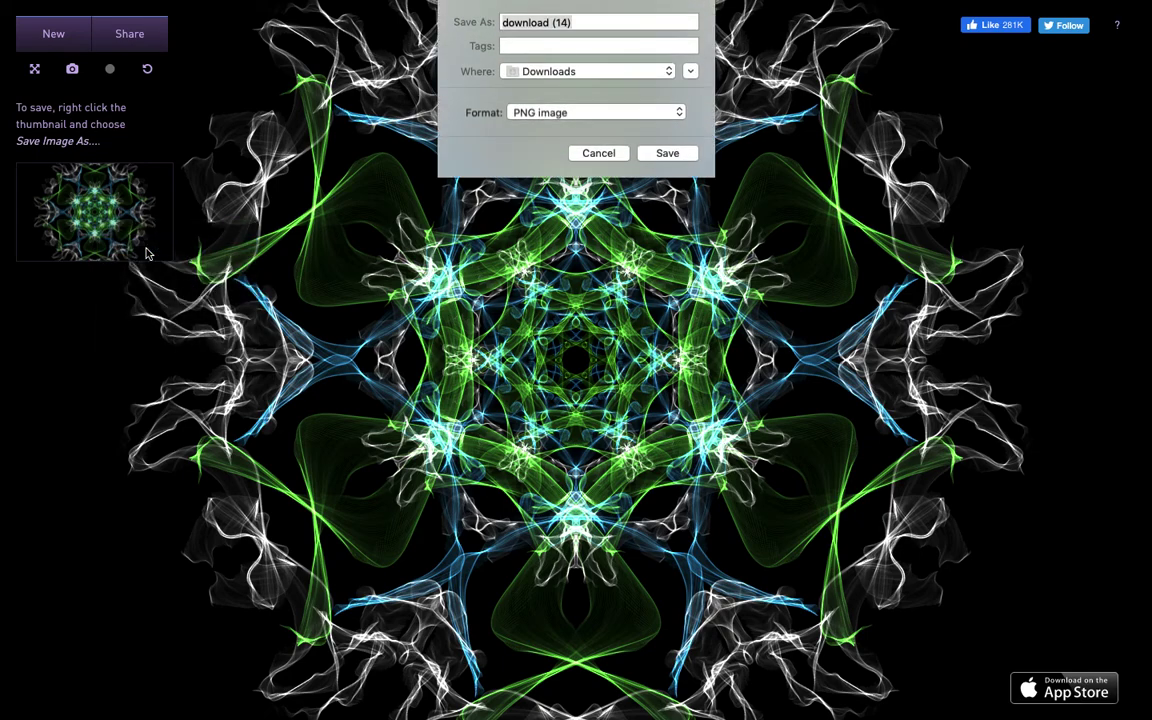
click(663, 158)
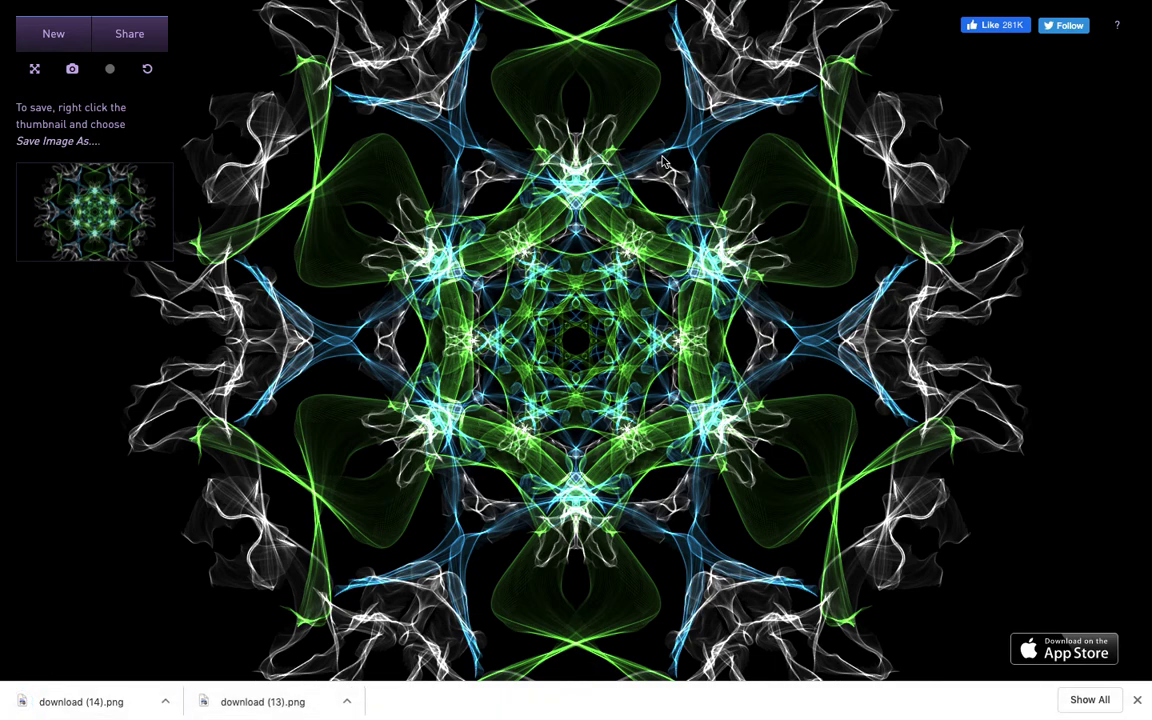
mouse_move(537, 5)
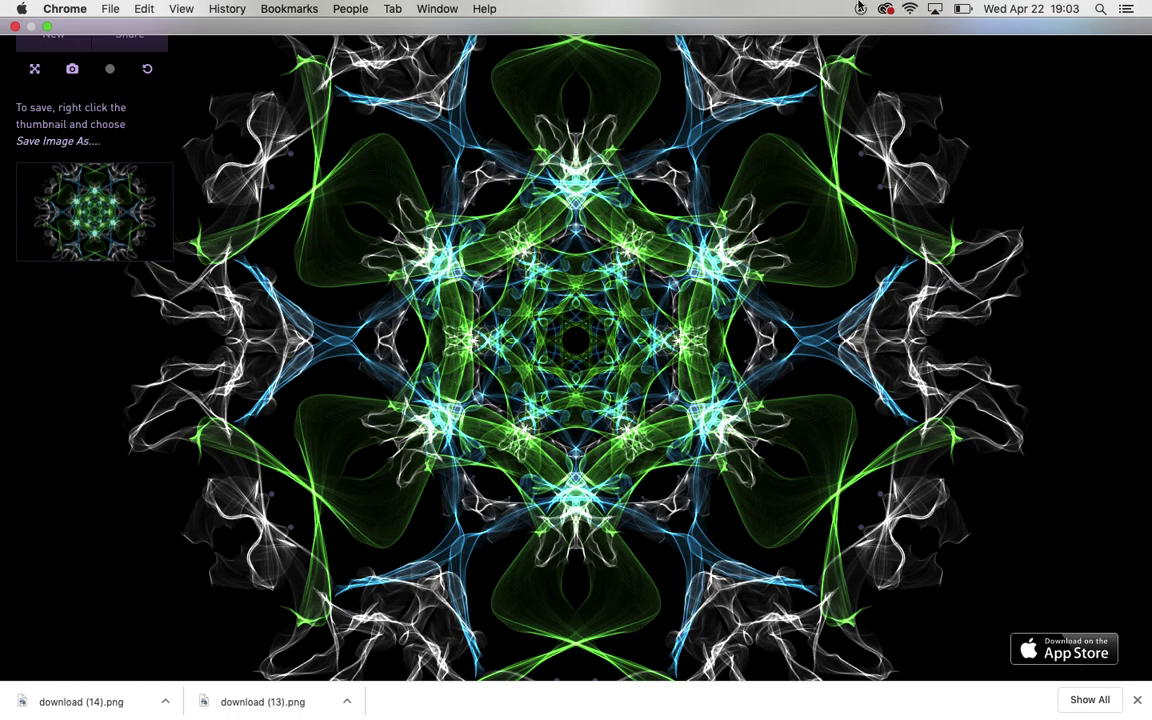